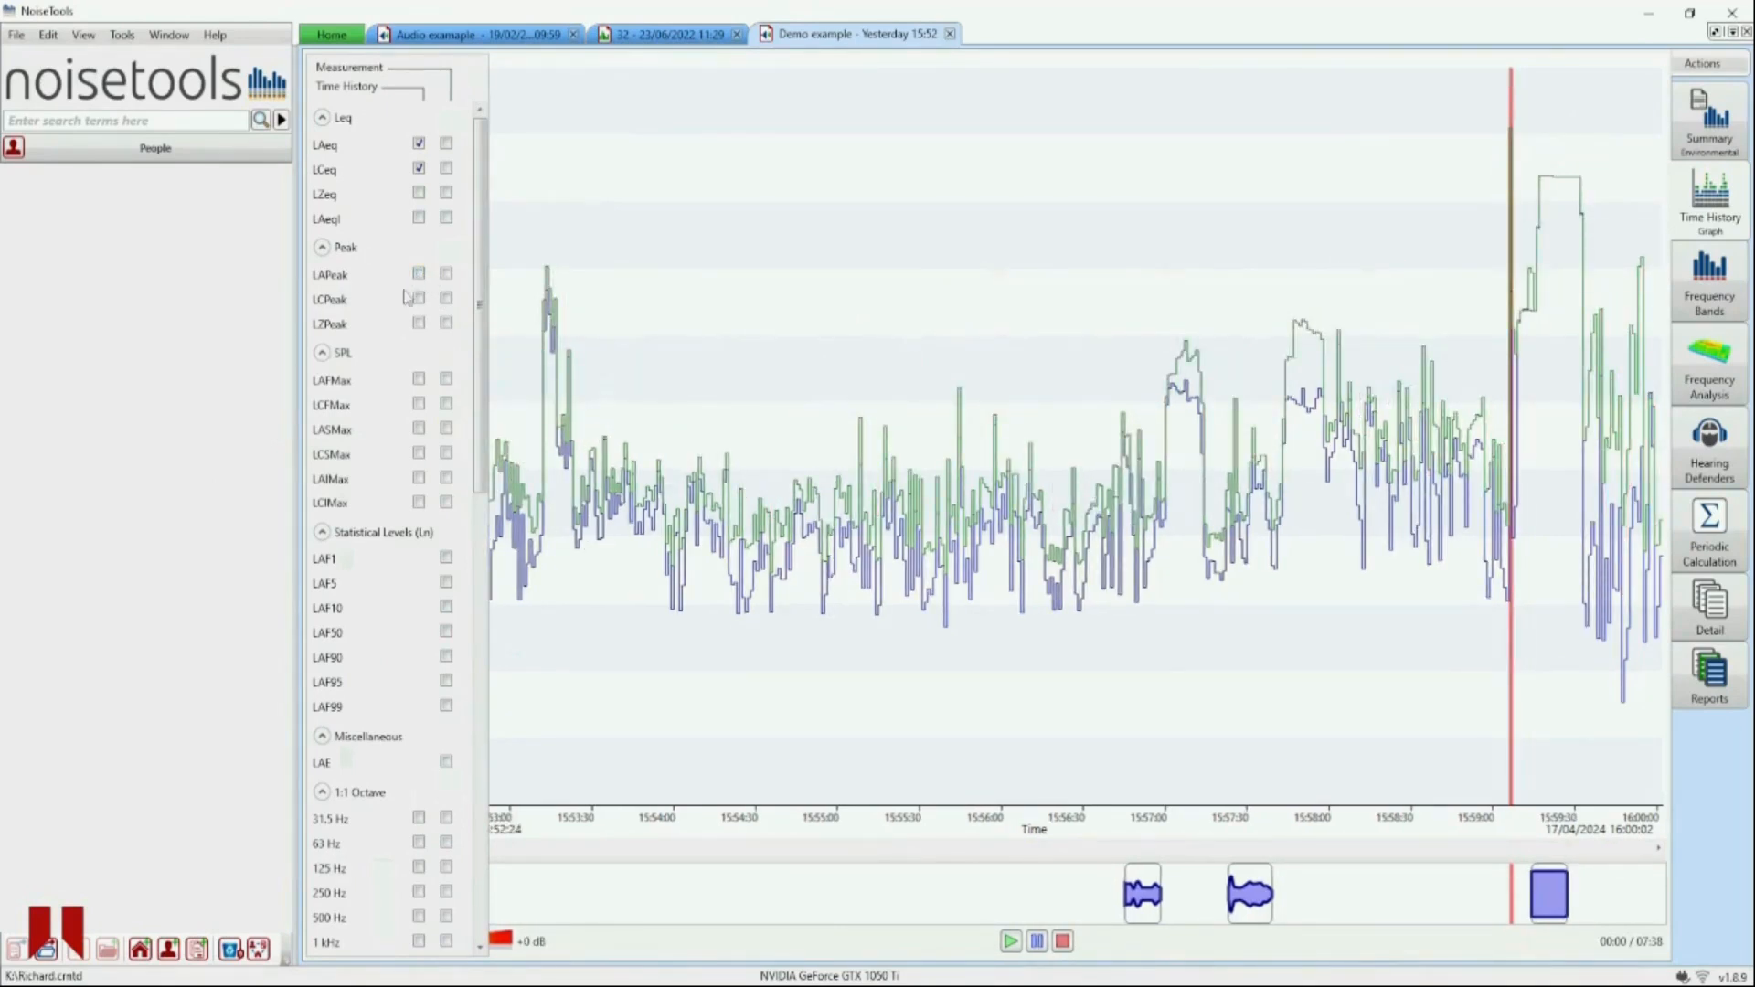
left_click(418, 323)
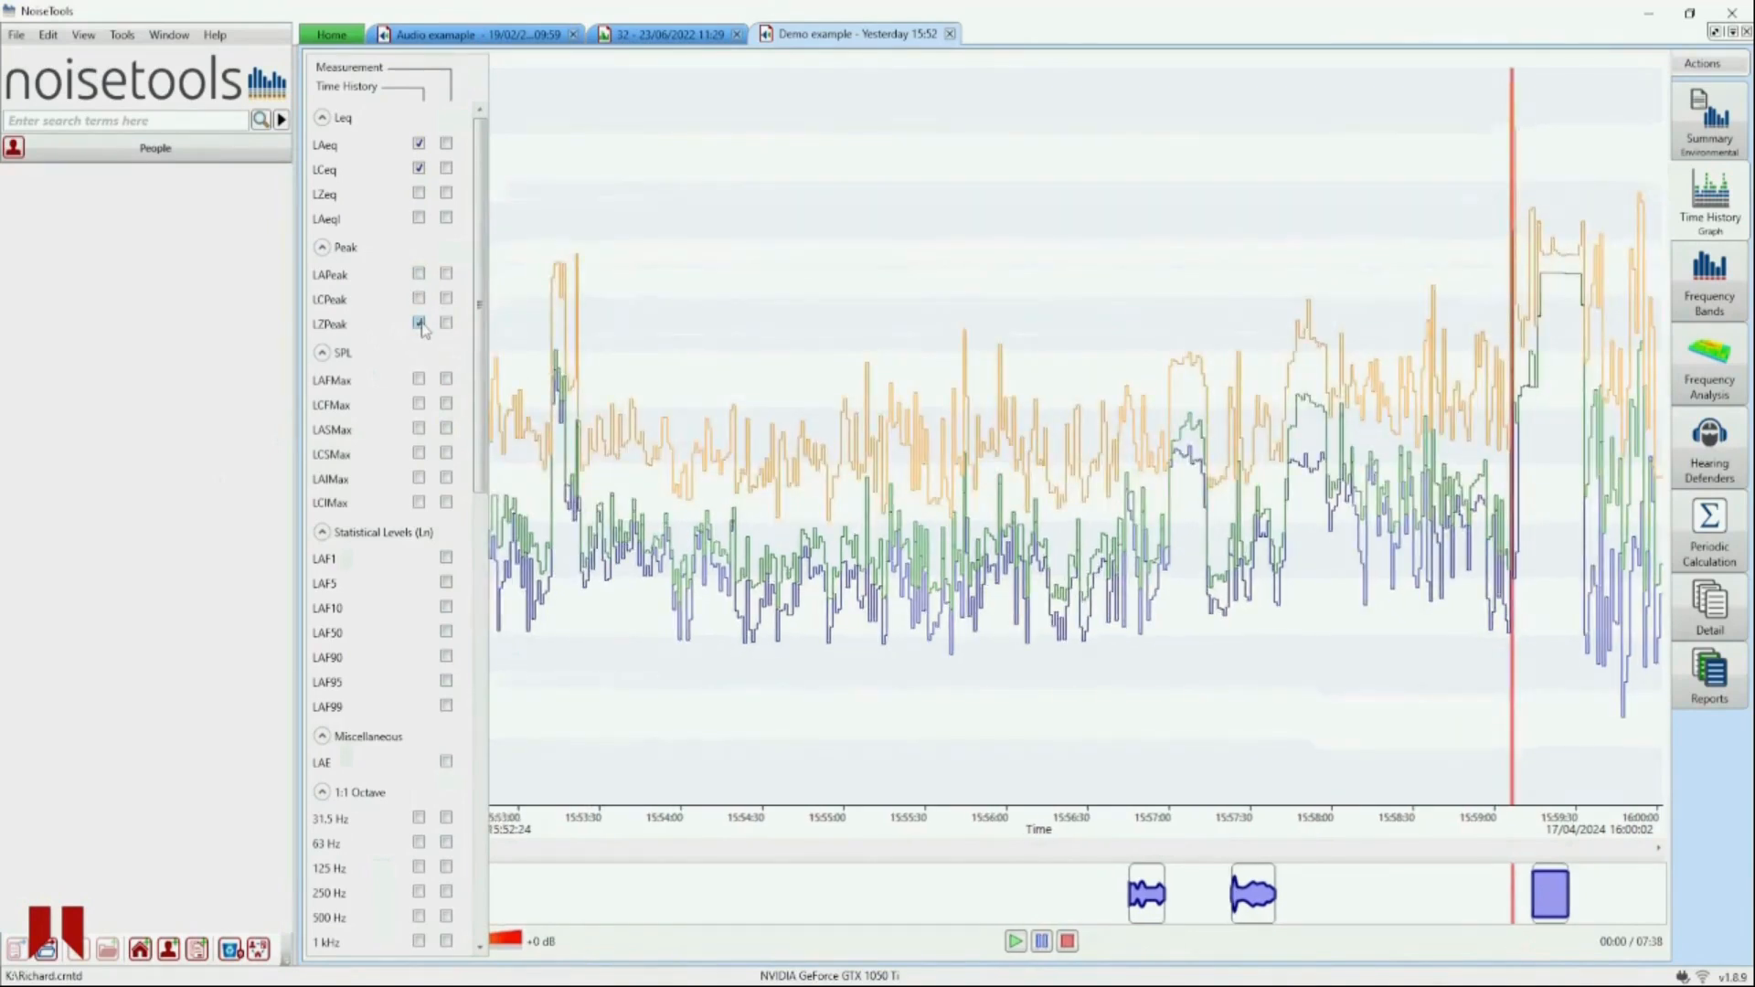
left_click(419, 324)
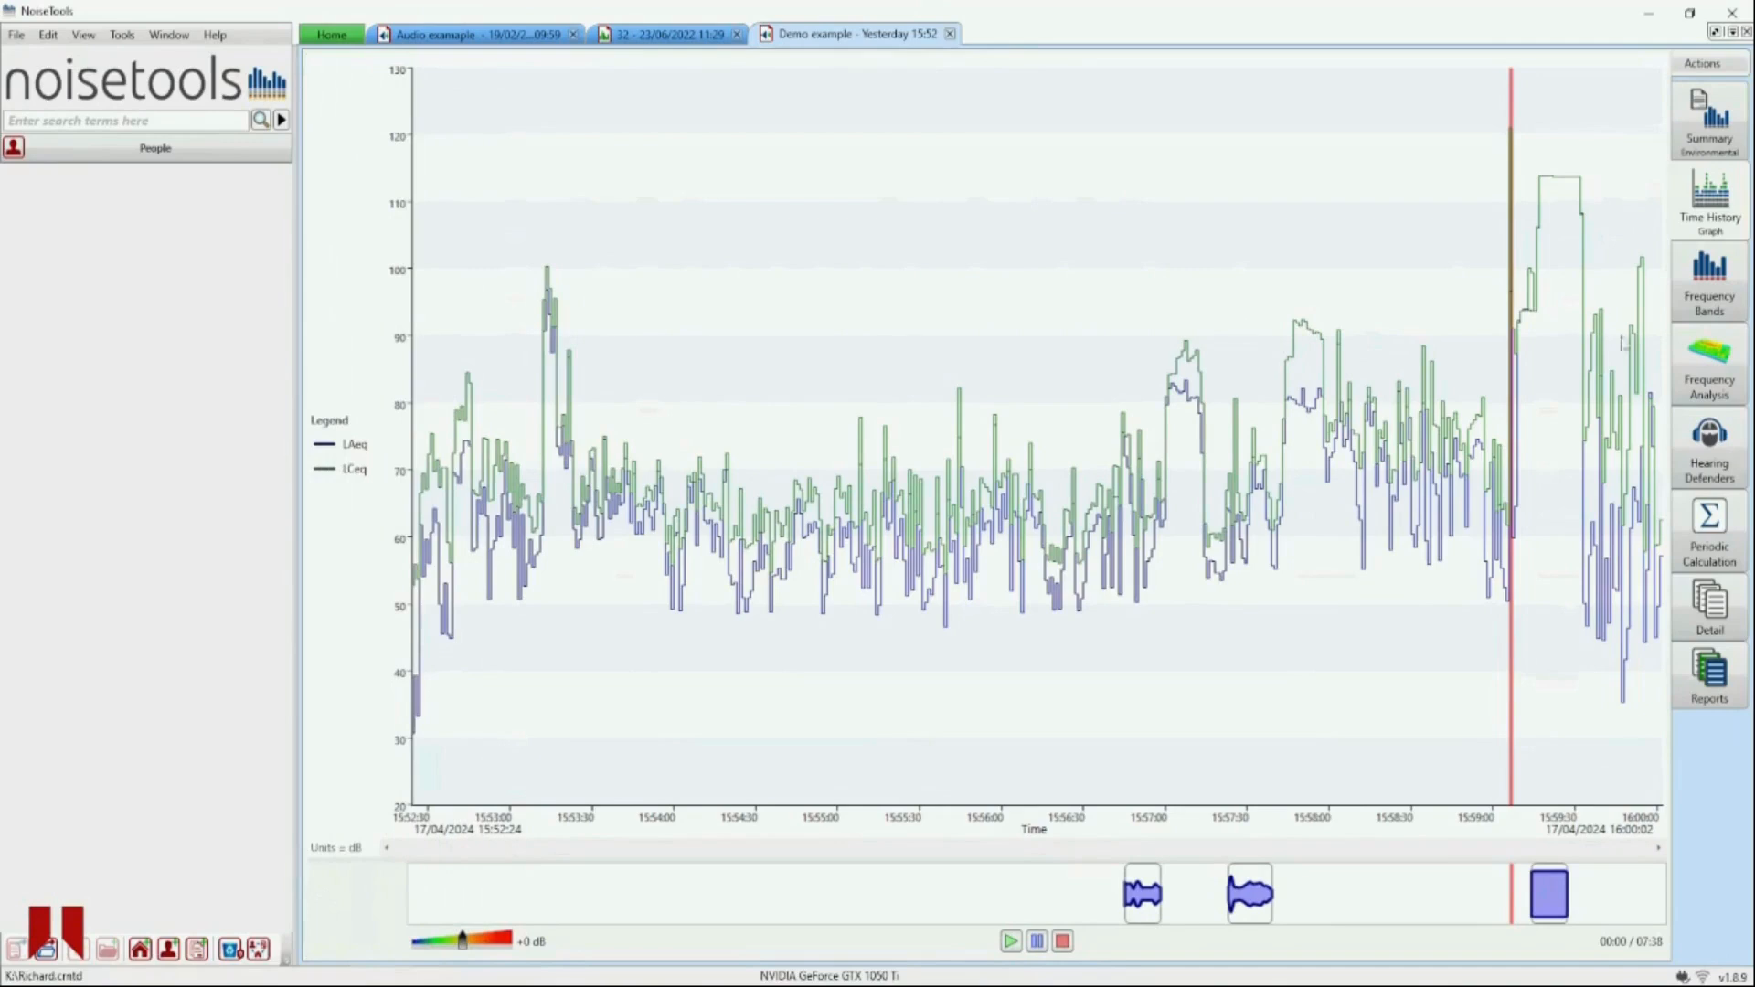
- Turn on audio markers in the time history graph's view settings
mouse_move(1516, 335)
mouse_move(864, 224)
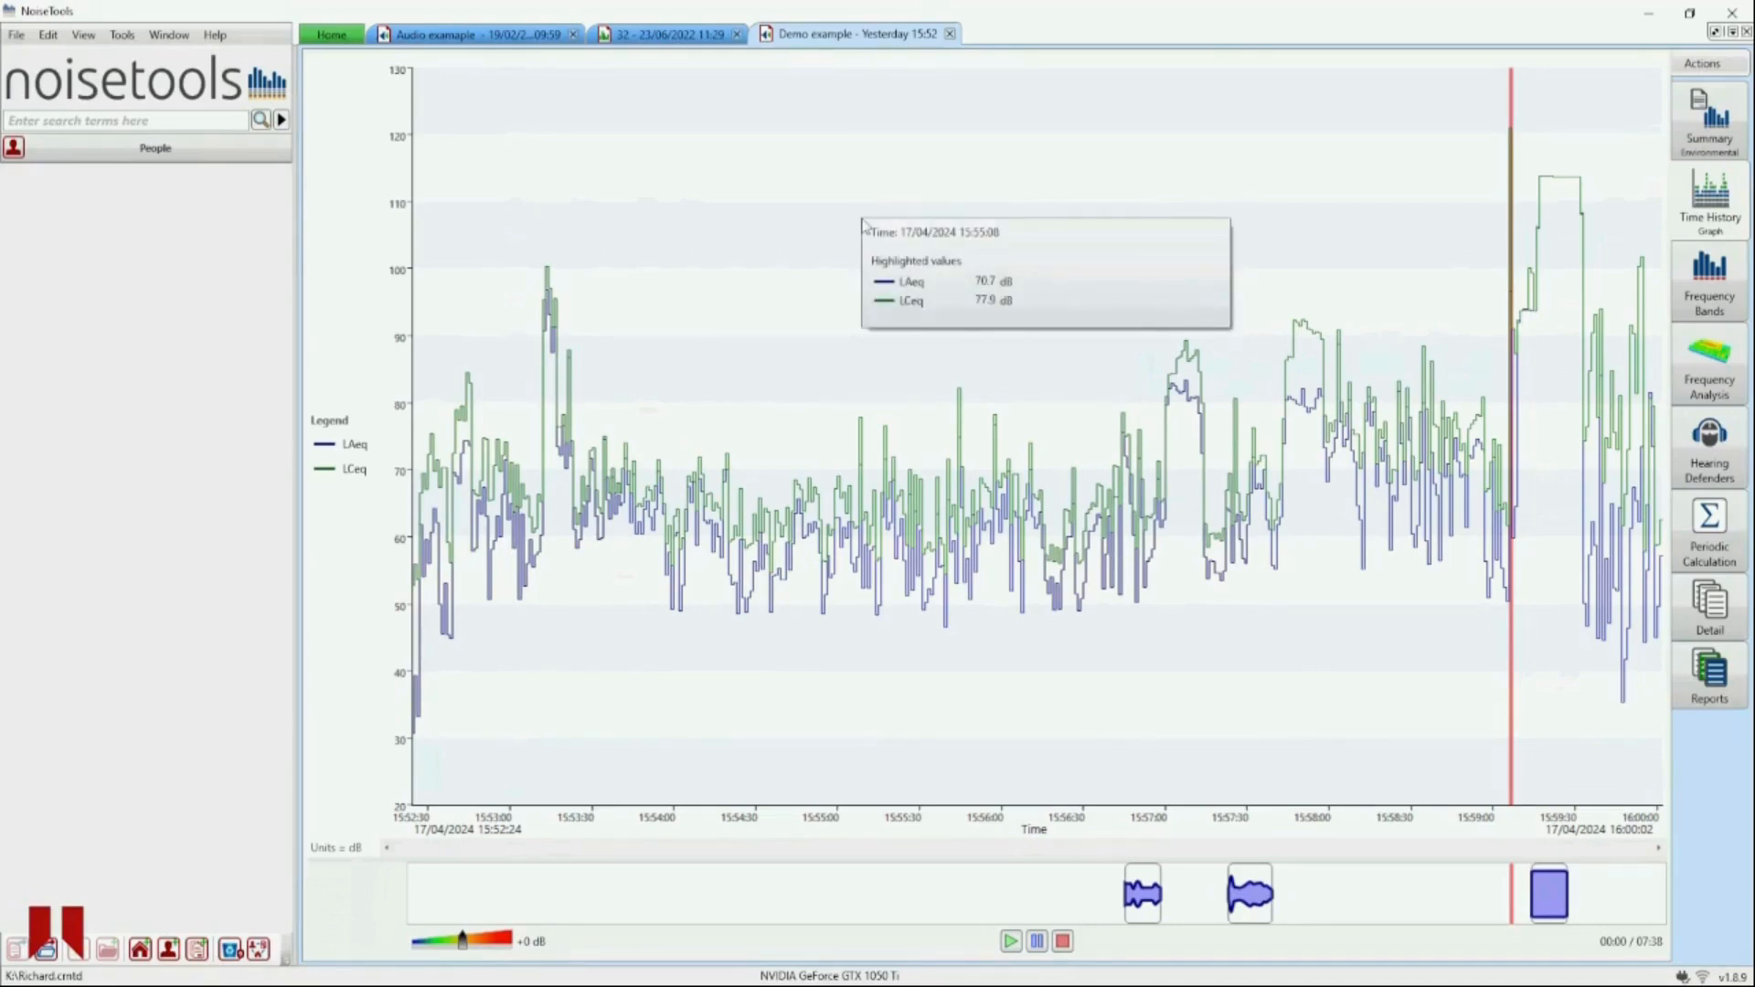
right_click(864, 224)
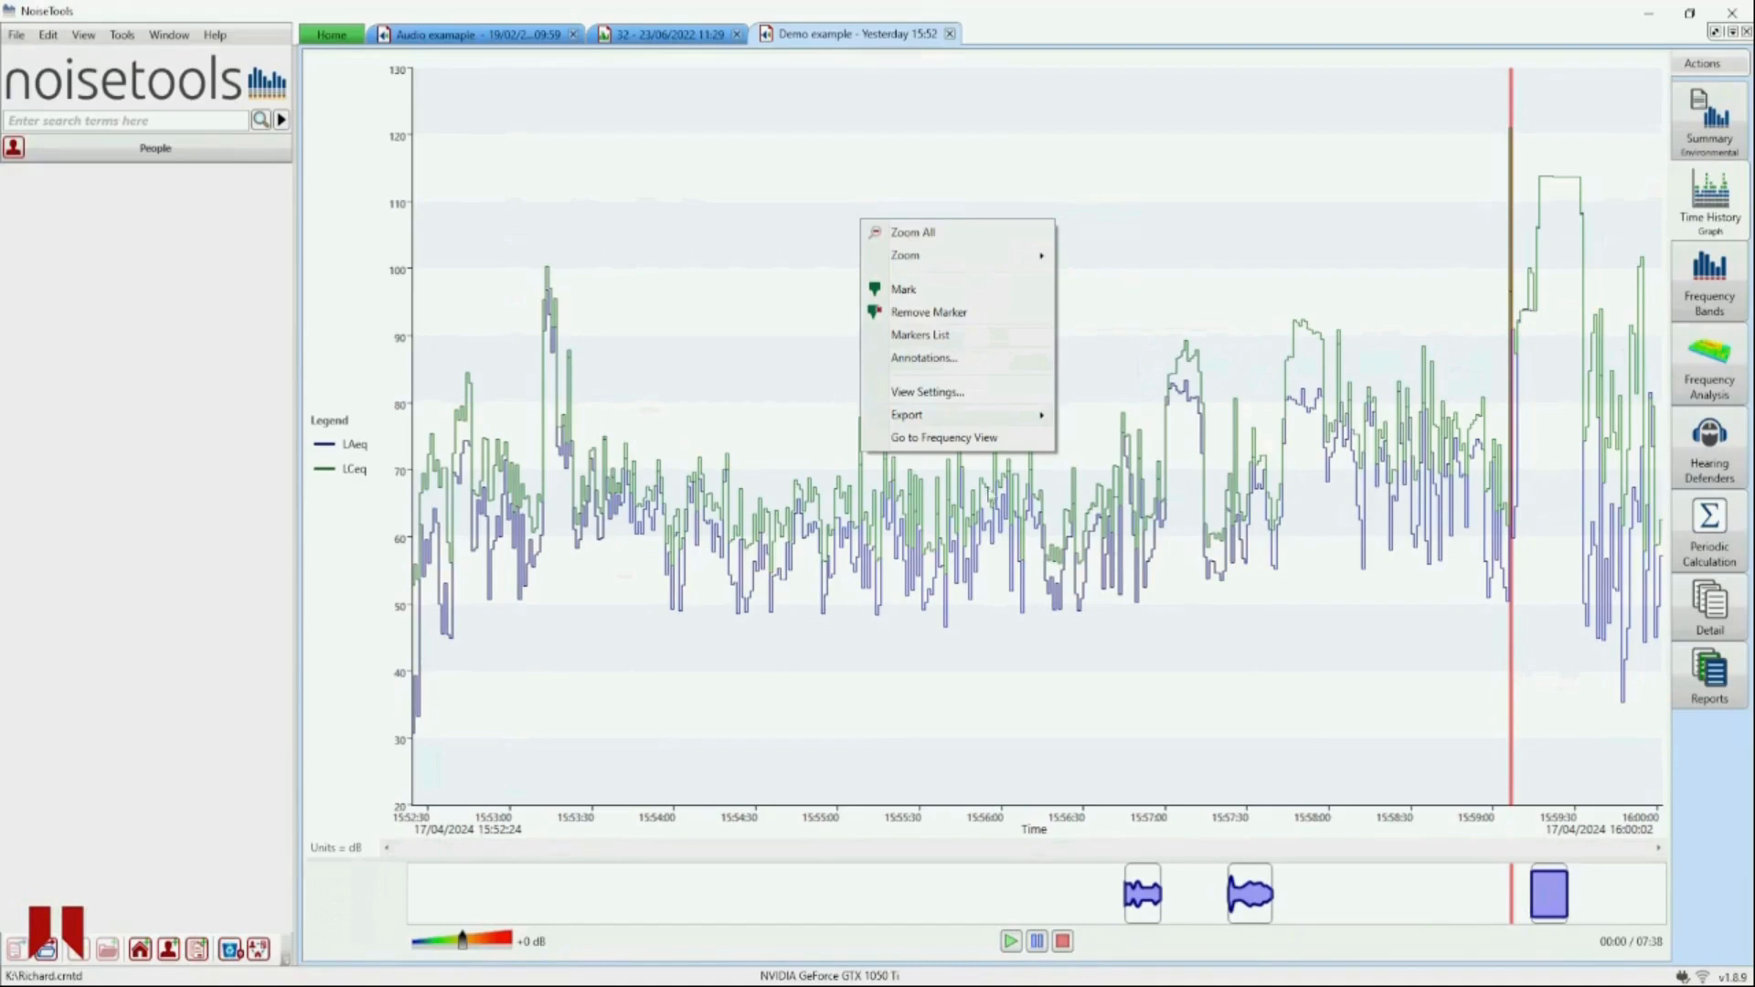
left_click(916, 393)
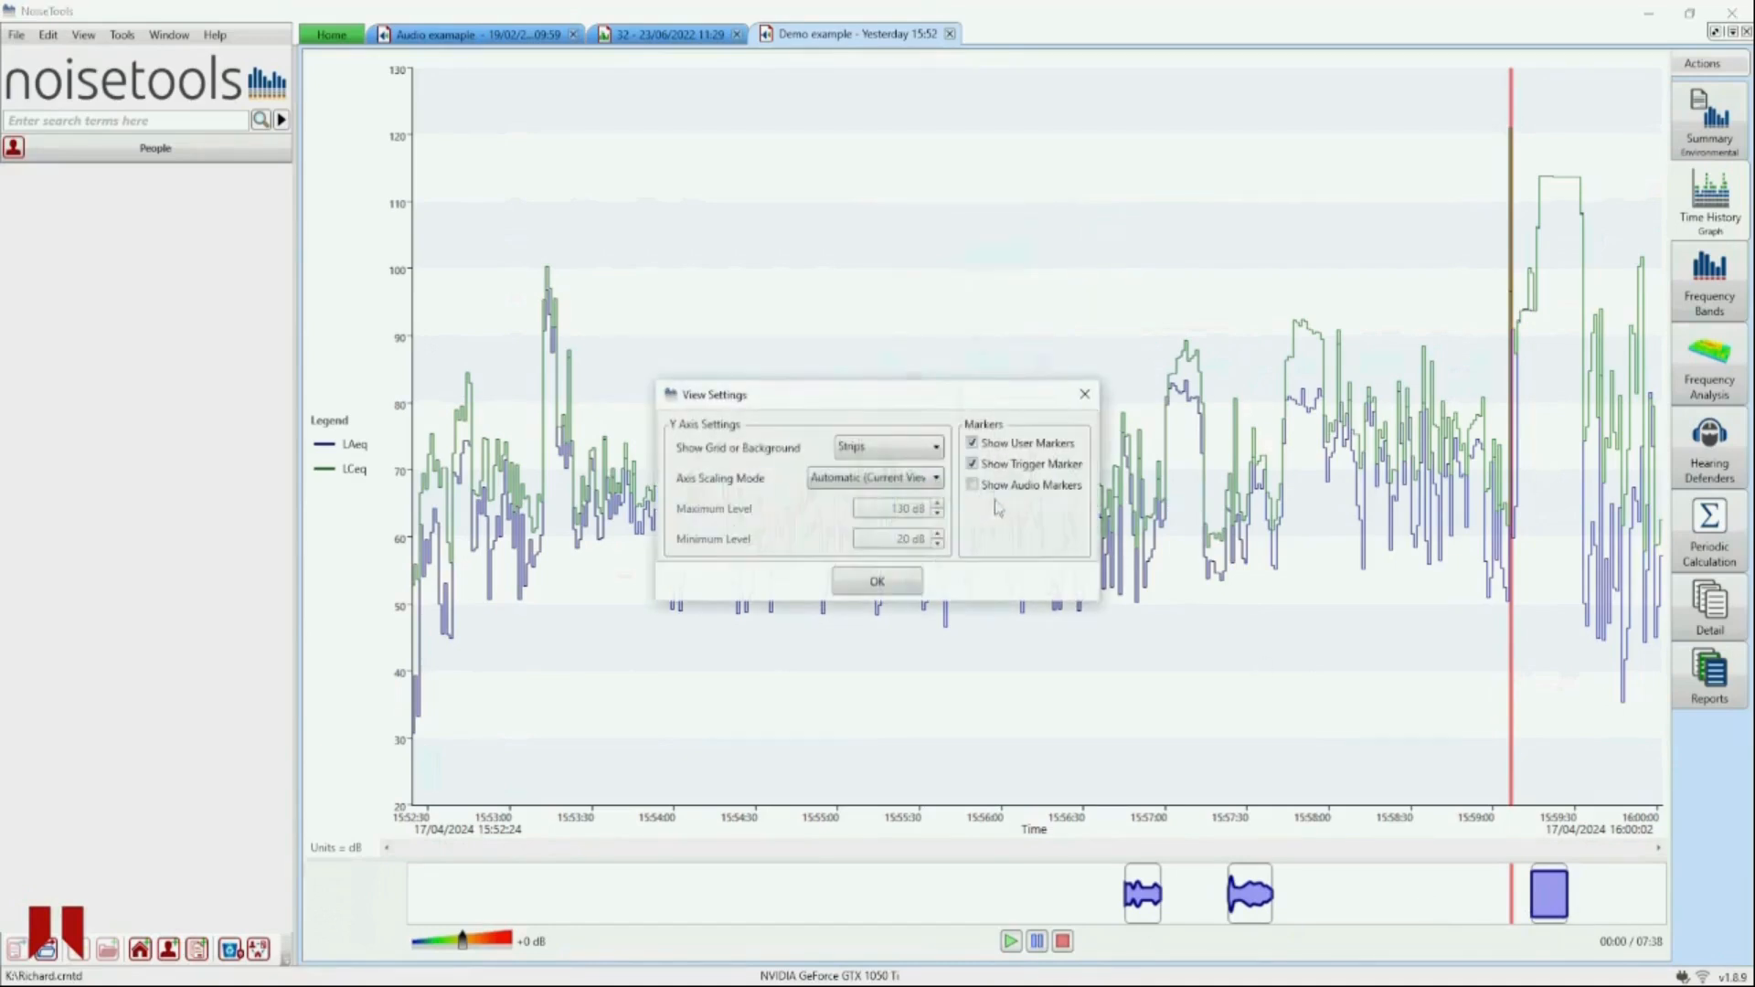
left_click(880, 582)
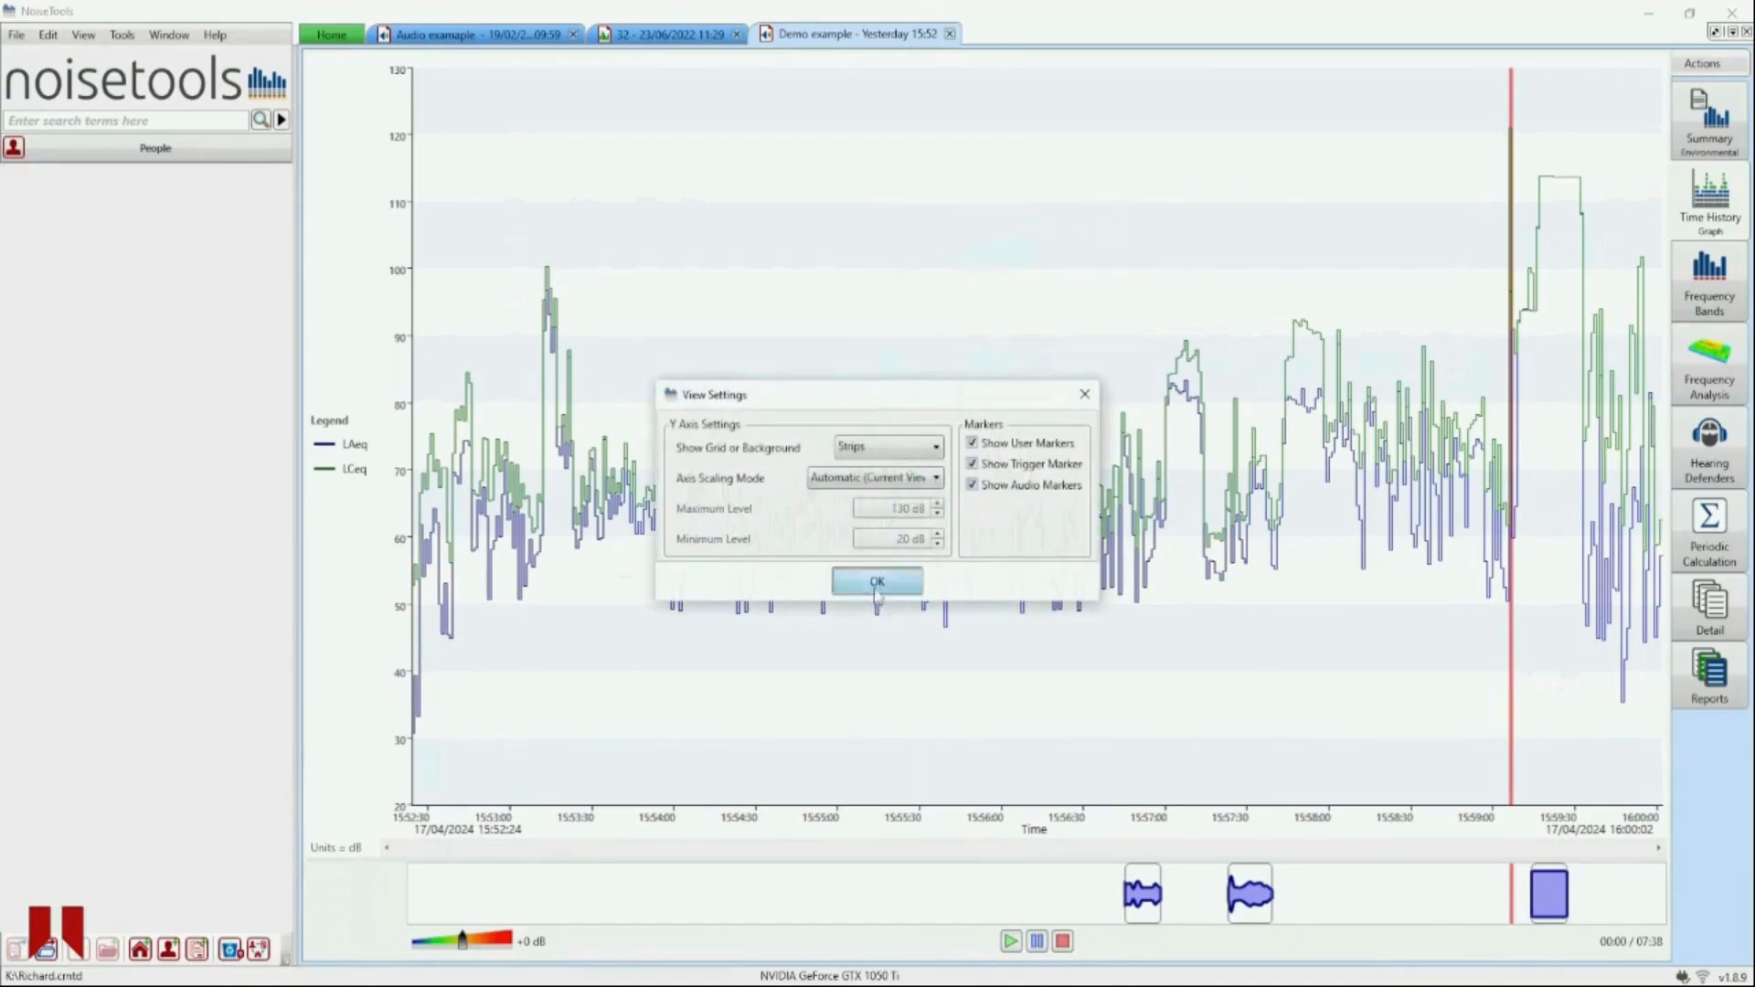
mouse_move(1012, 749)
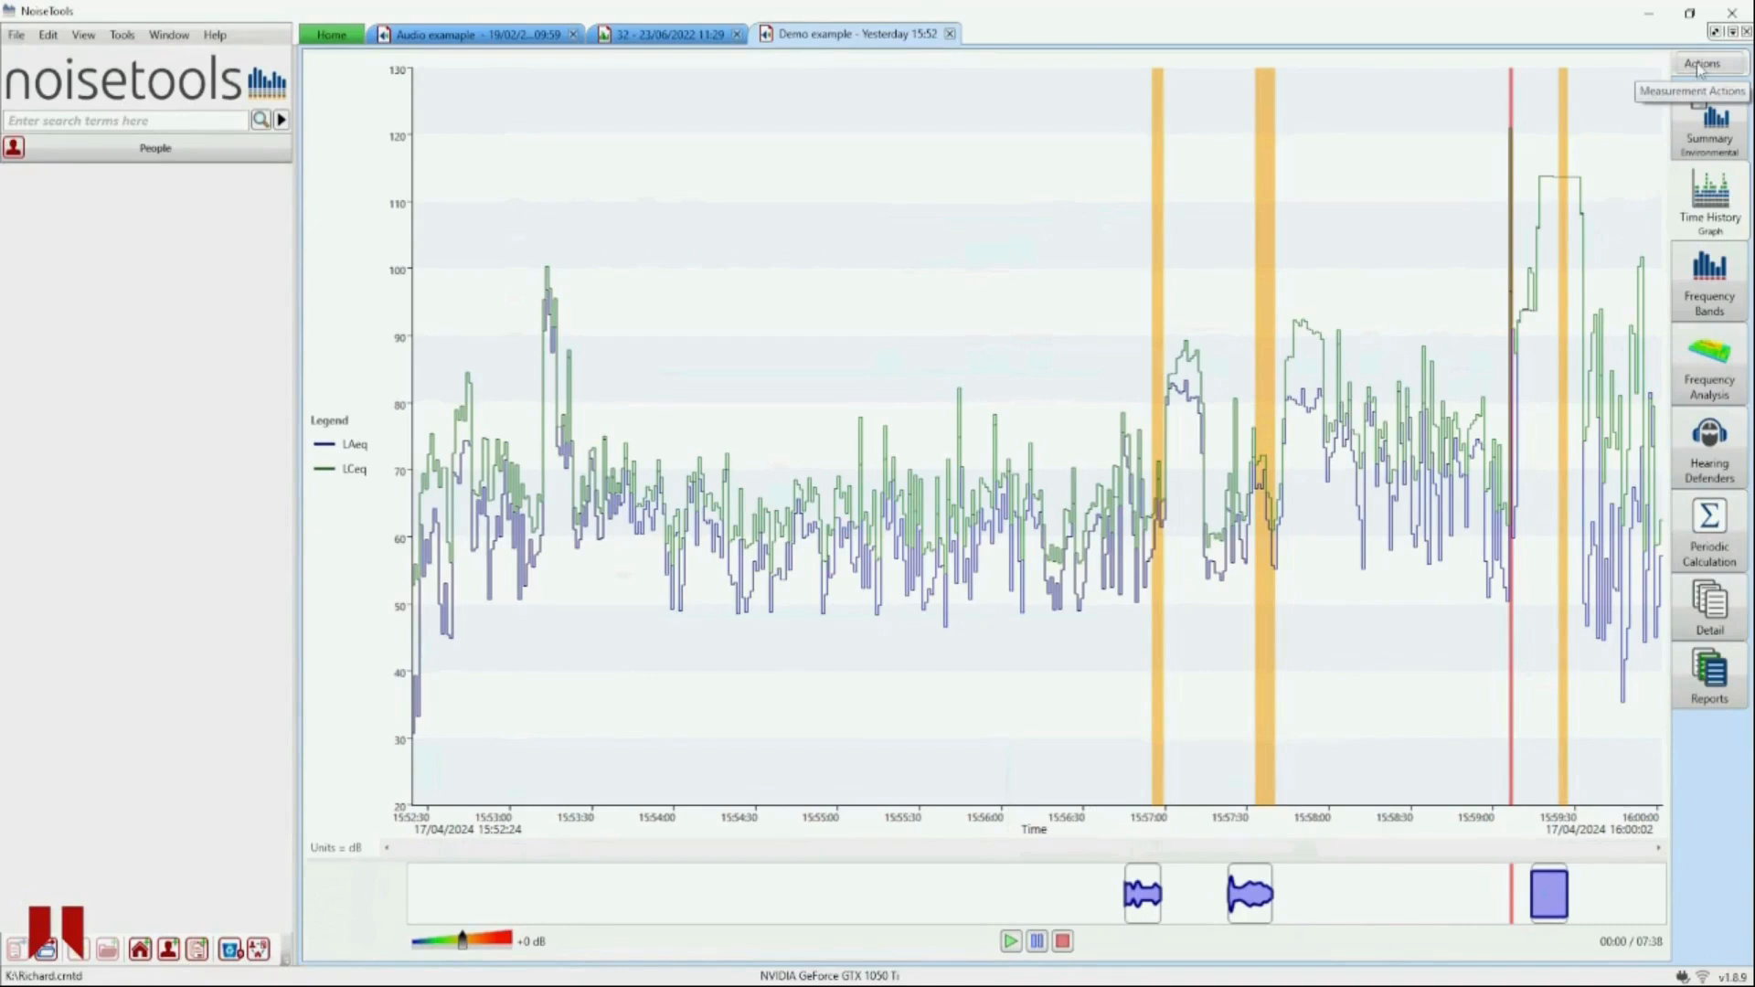
- Generate a quick report of the time history measurement
right_click(794, 403)
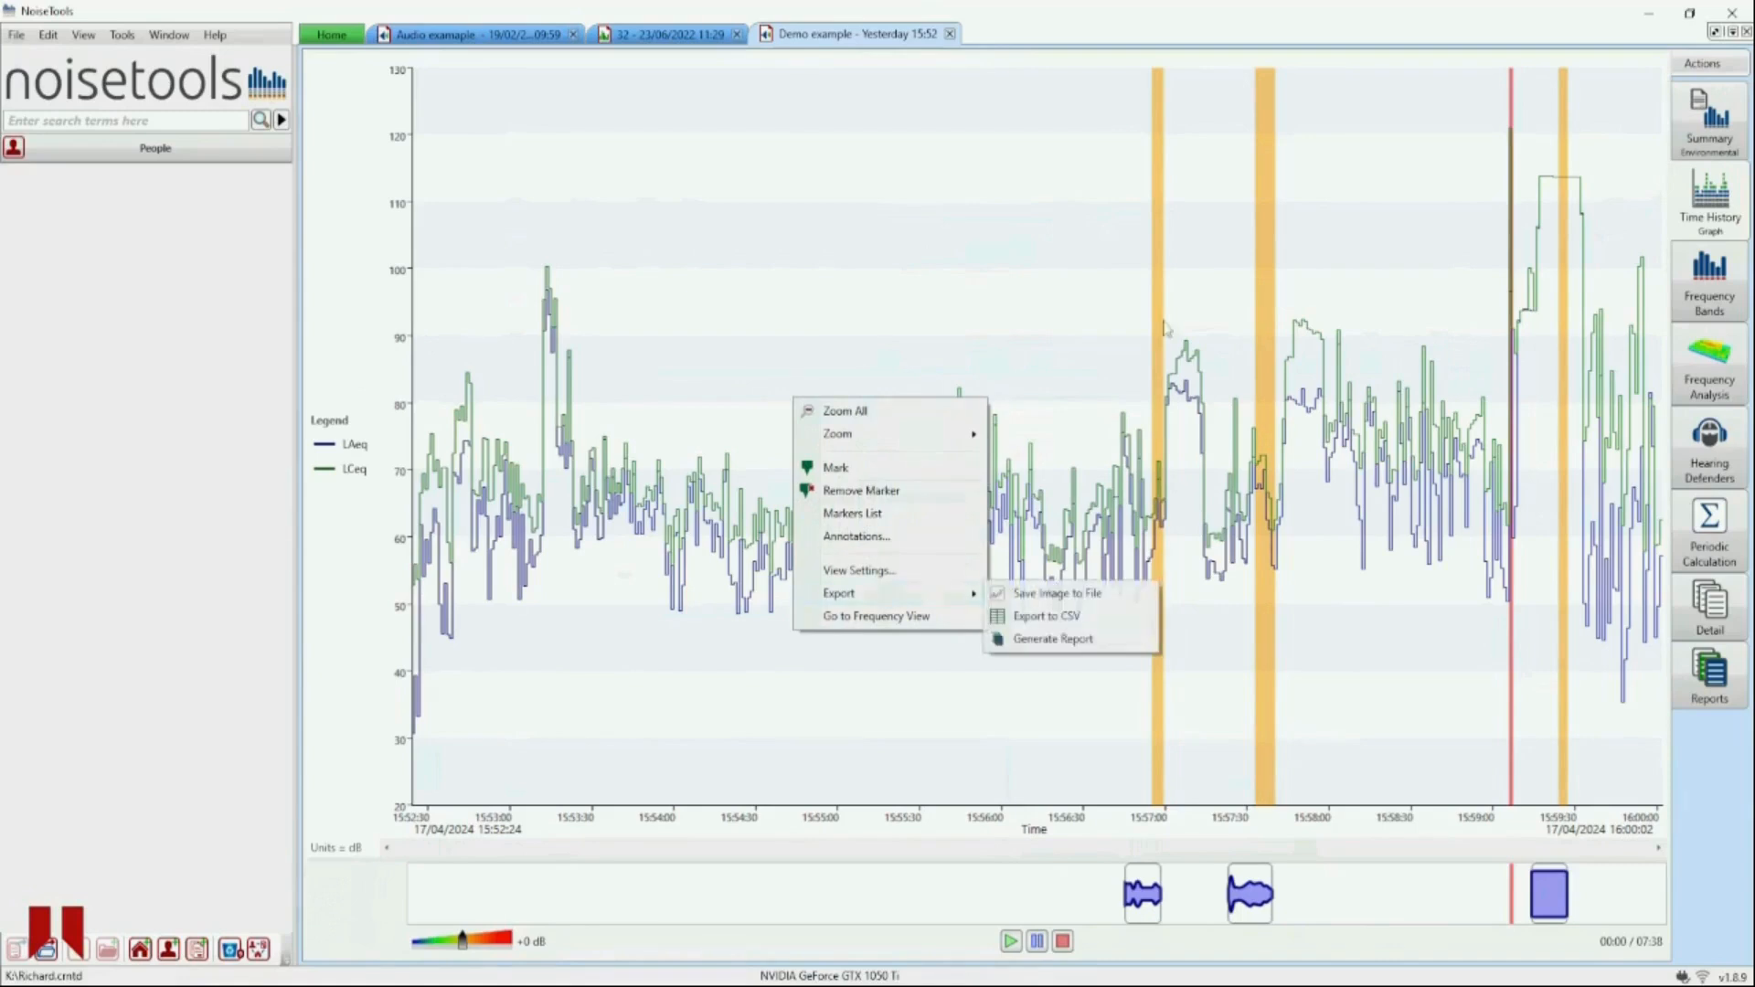
left_click(1702, 66)
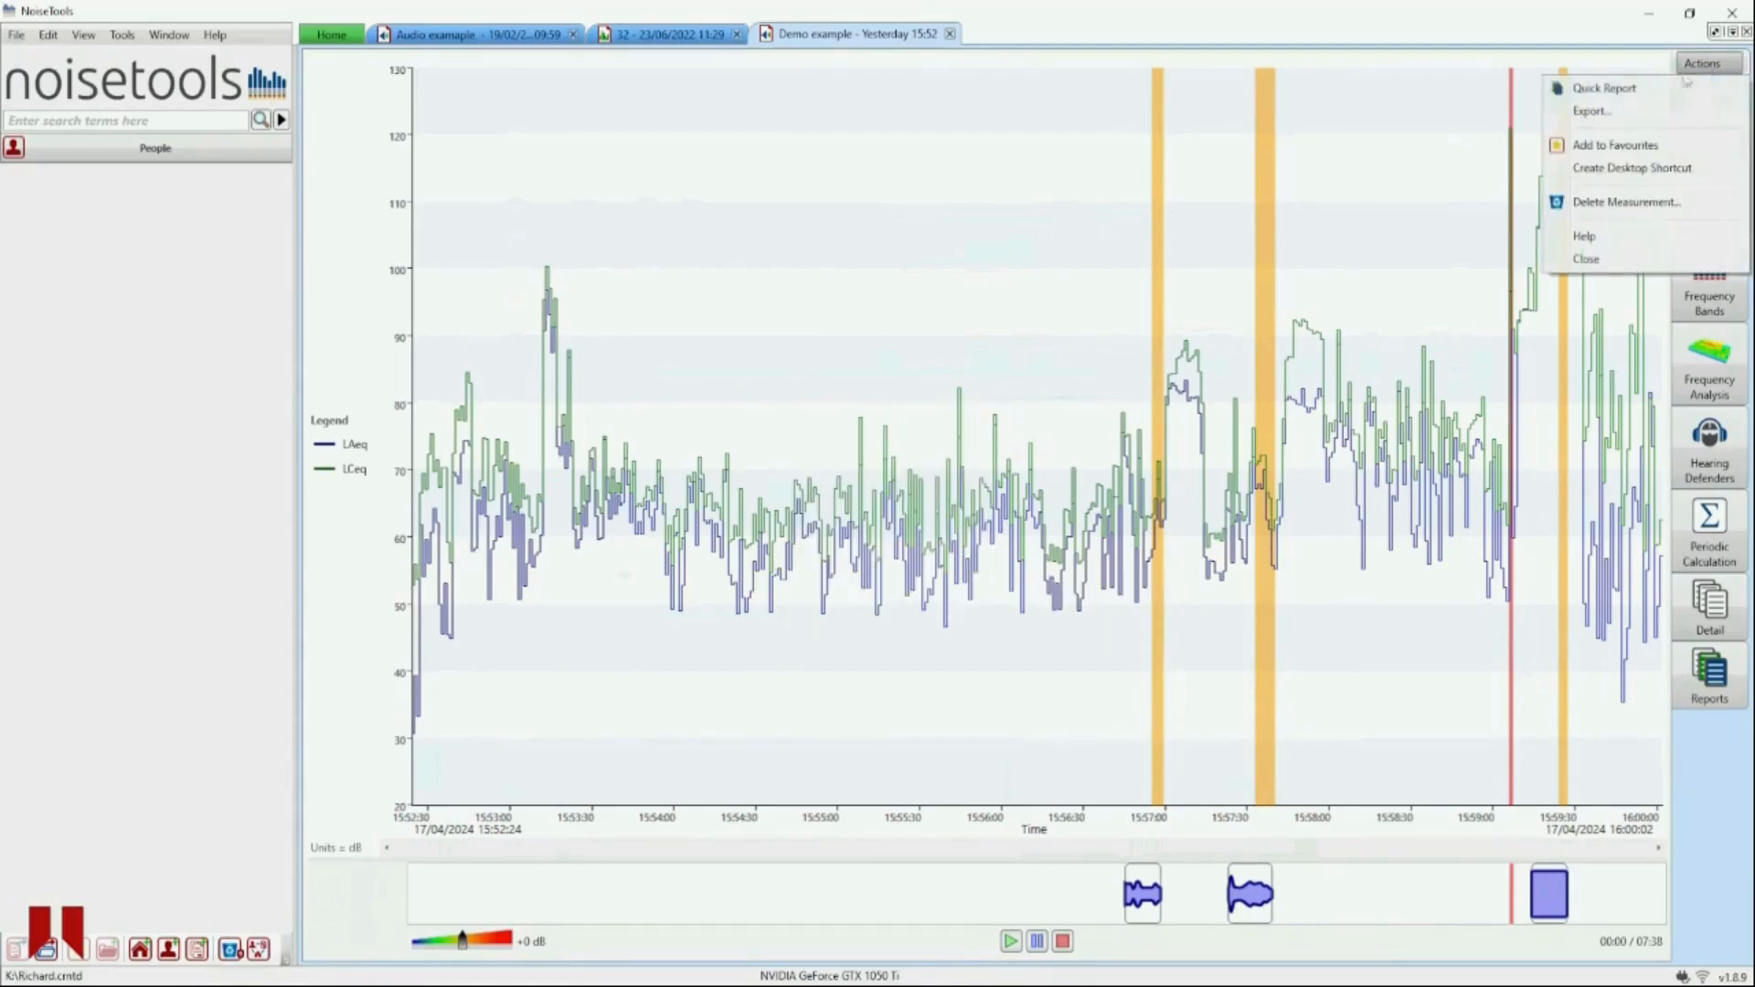
left_click(1613, 96)
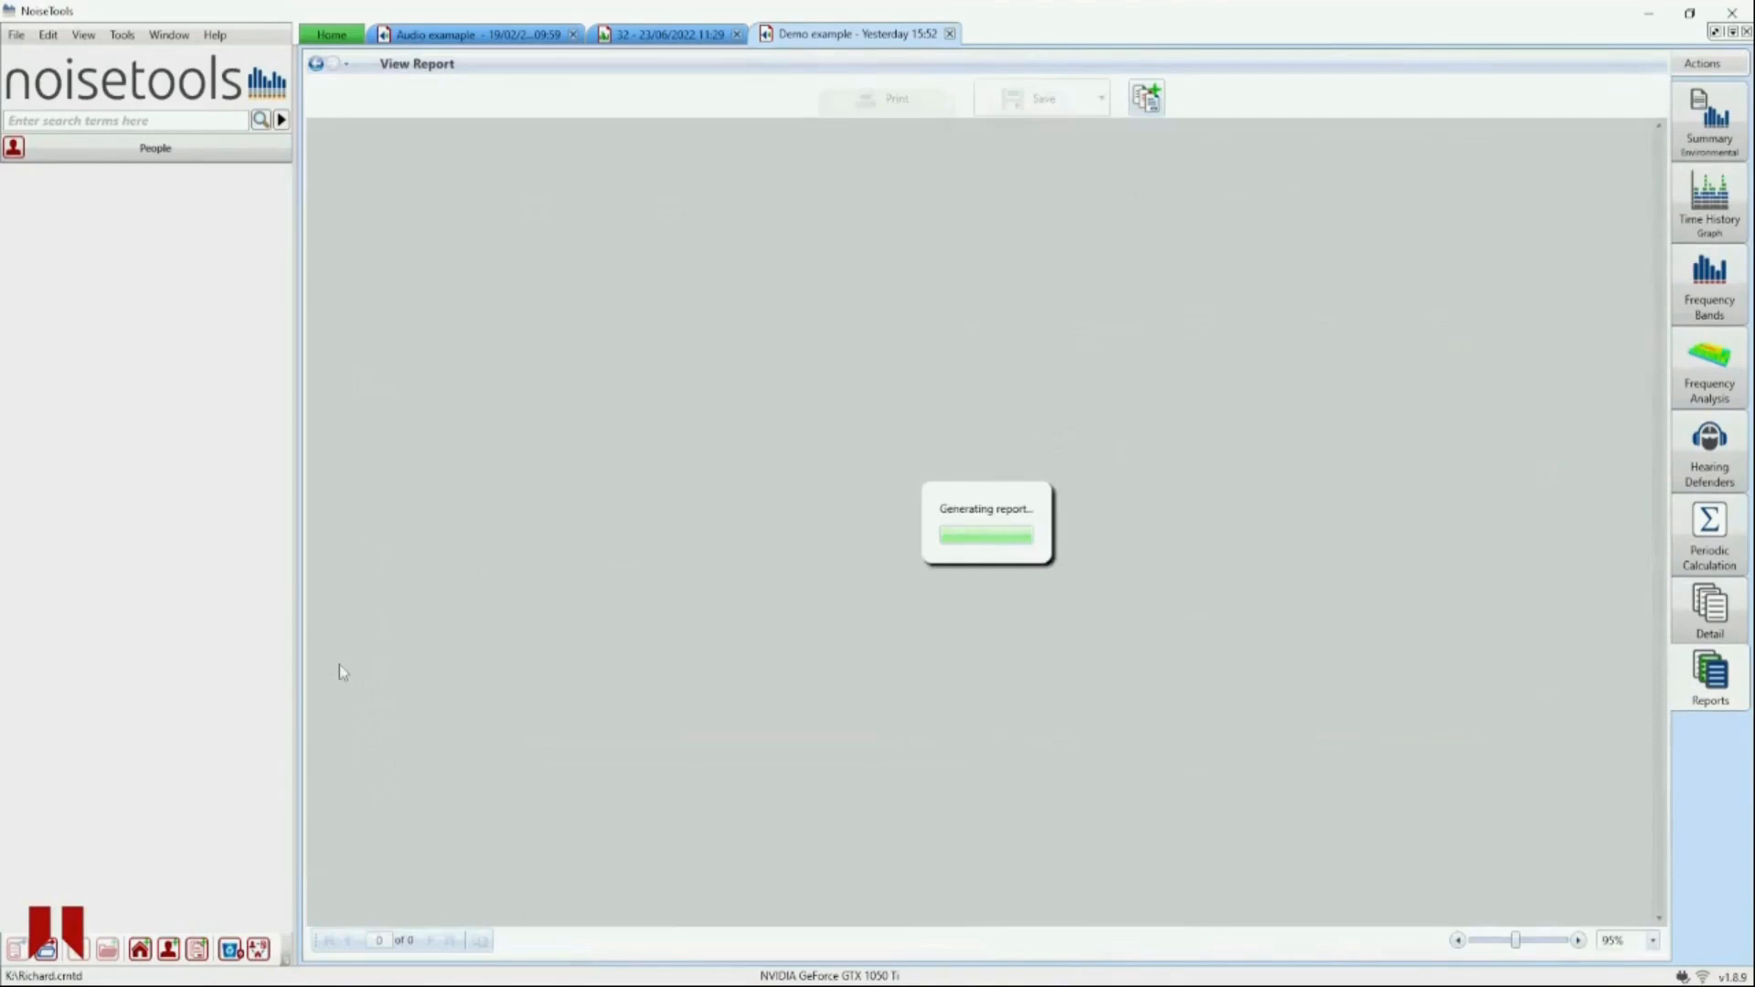
- Scroll through the report's first page and move to its second page
scroll(723, 644, "down", 3)
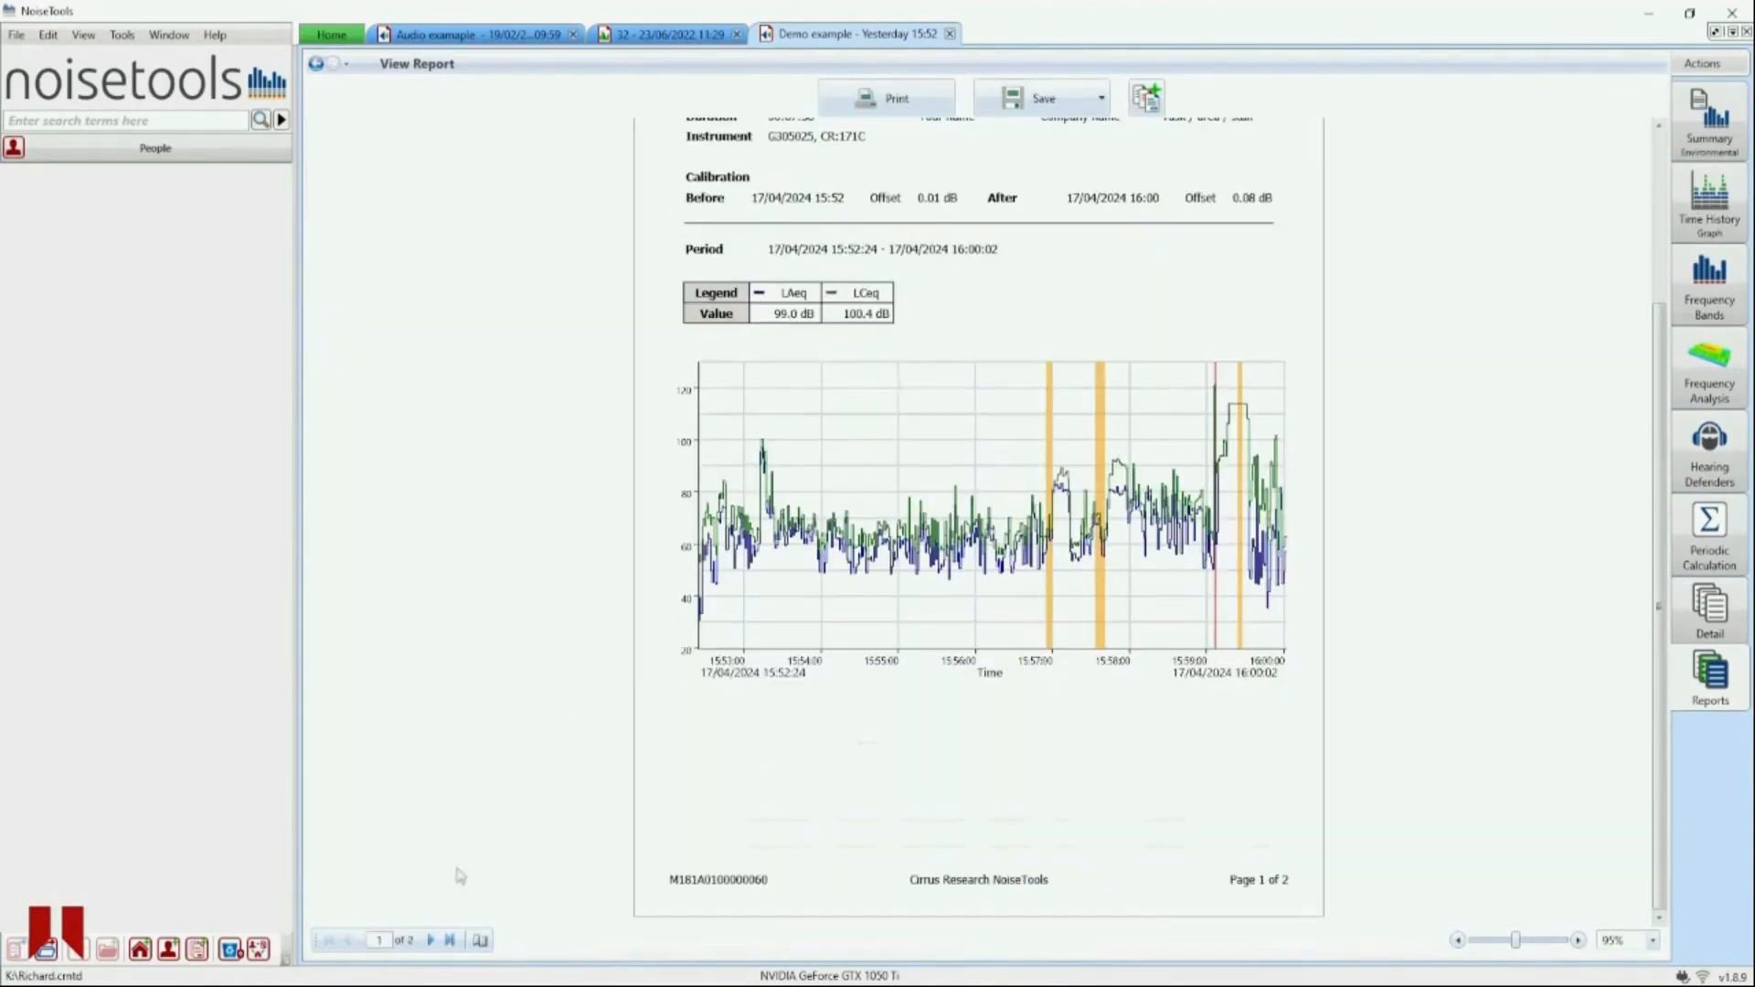
scroll(533, 792, "up", 2)
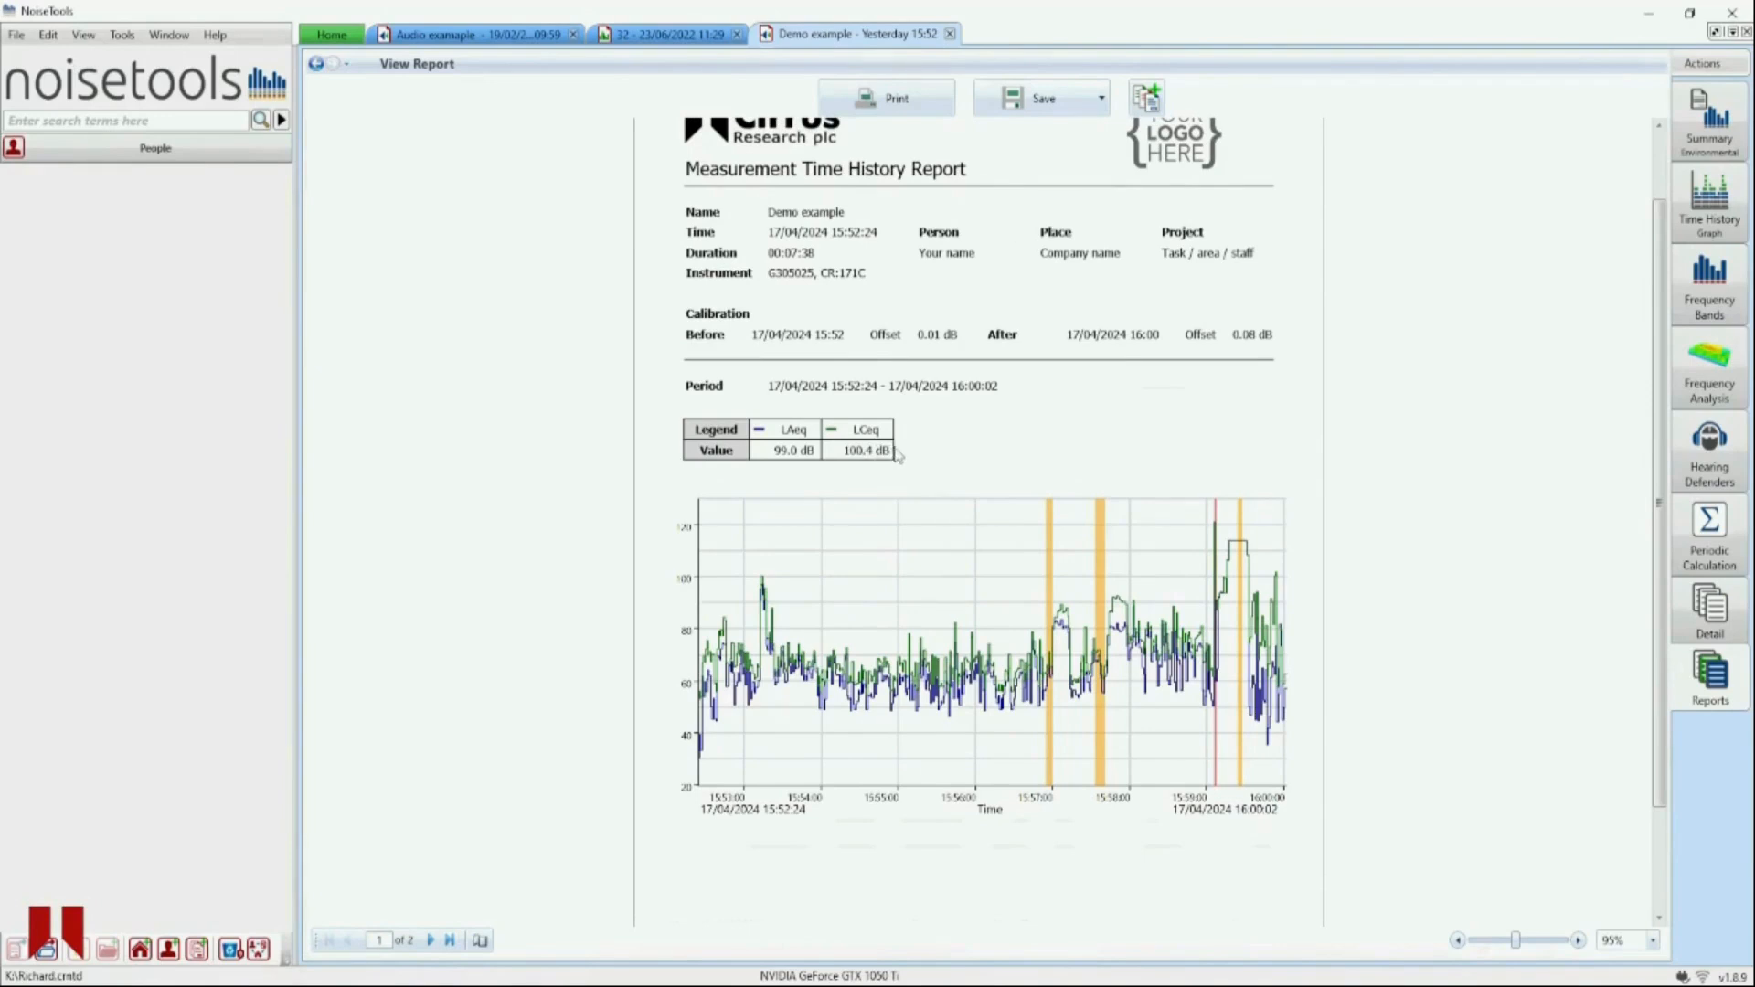
left_click(435, 940)
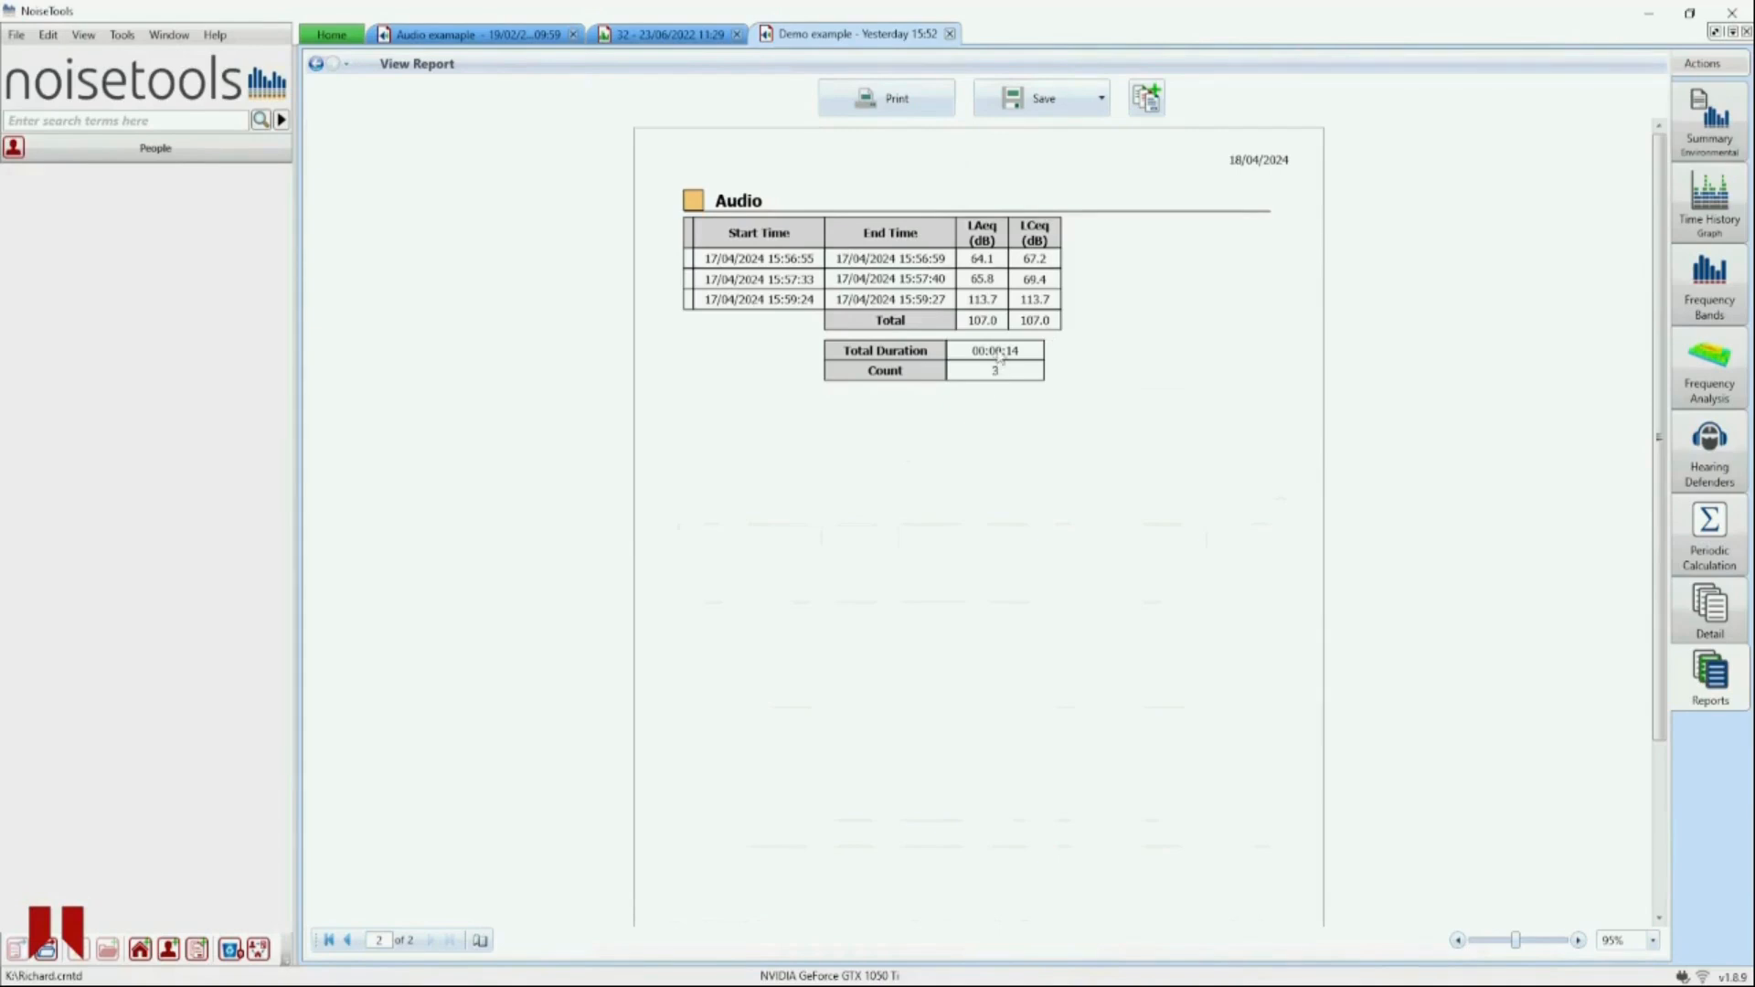
- Return to the time history graph and turn off audio markers in its view settings
left_click(1708, 218)
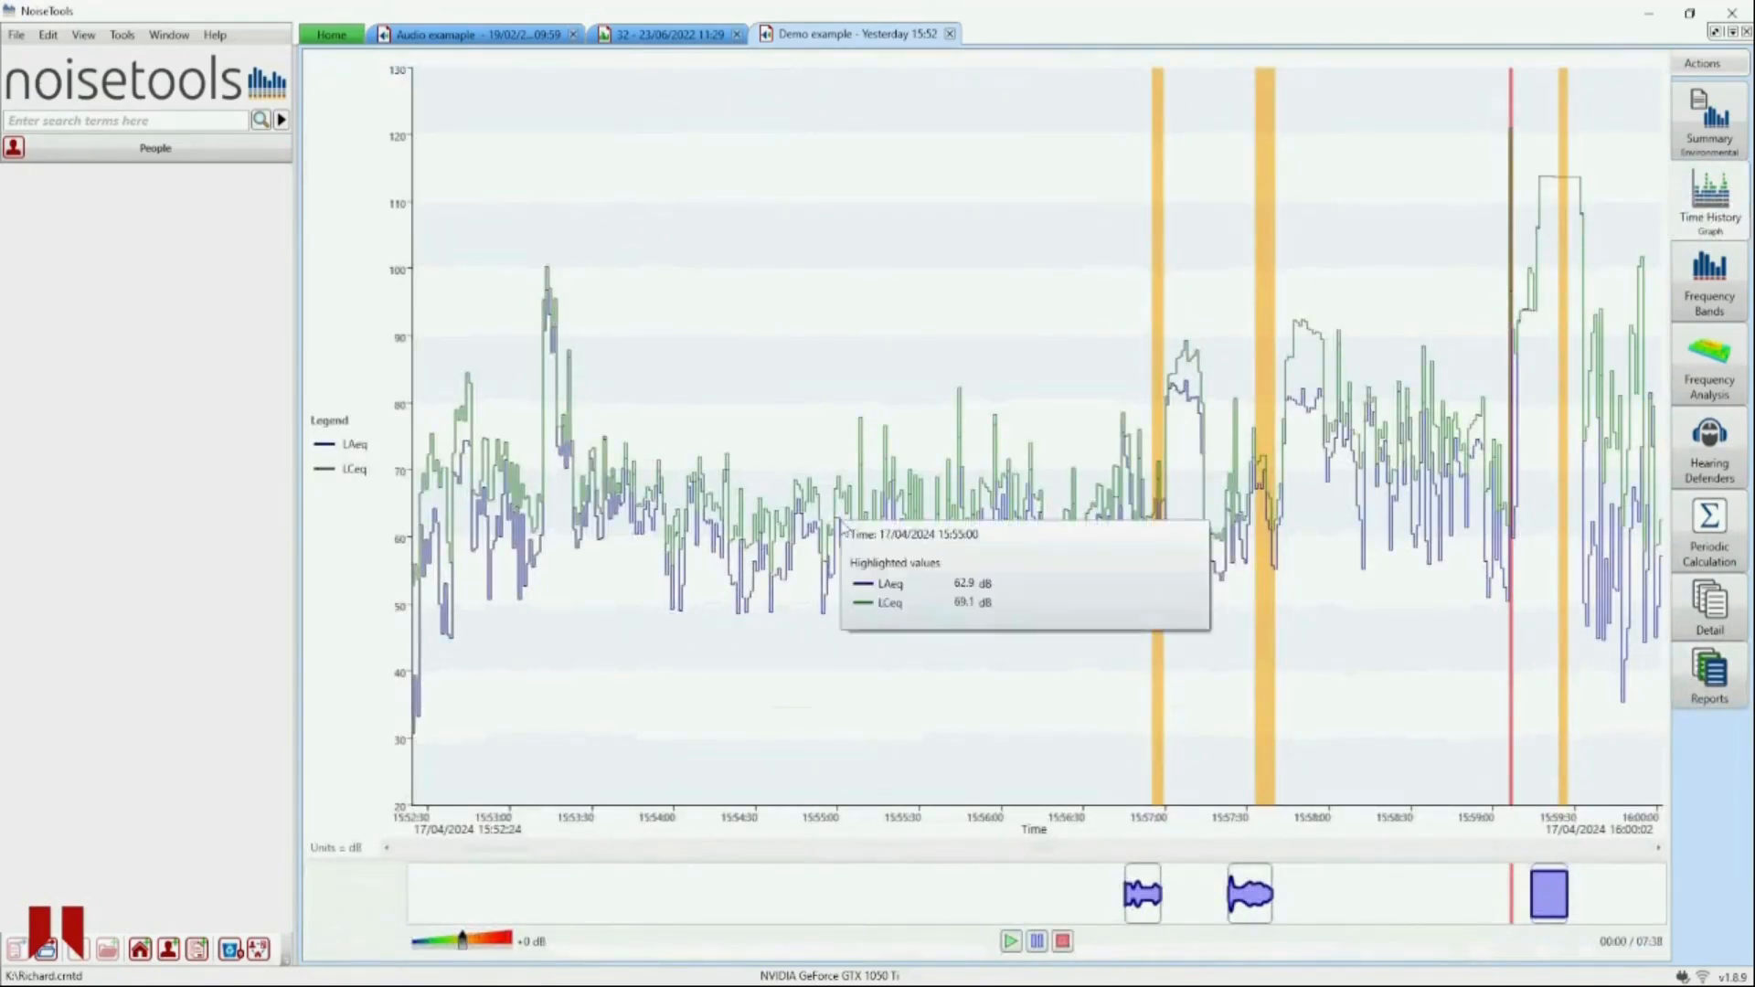
right_click(843, 530)
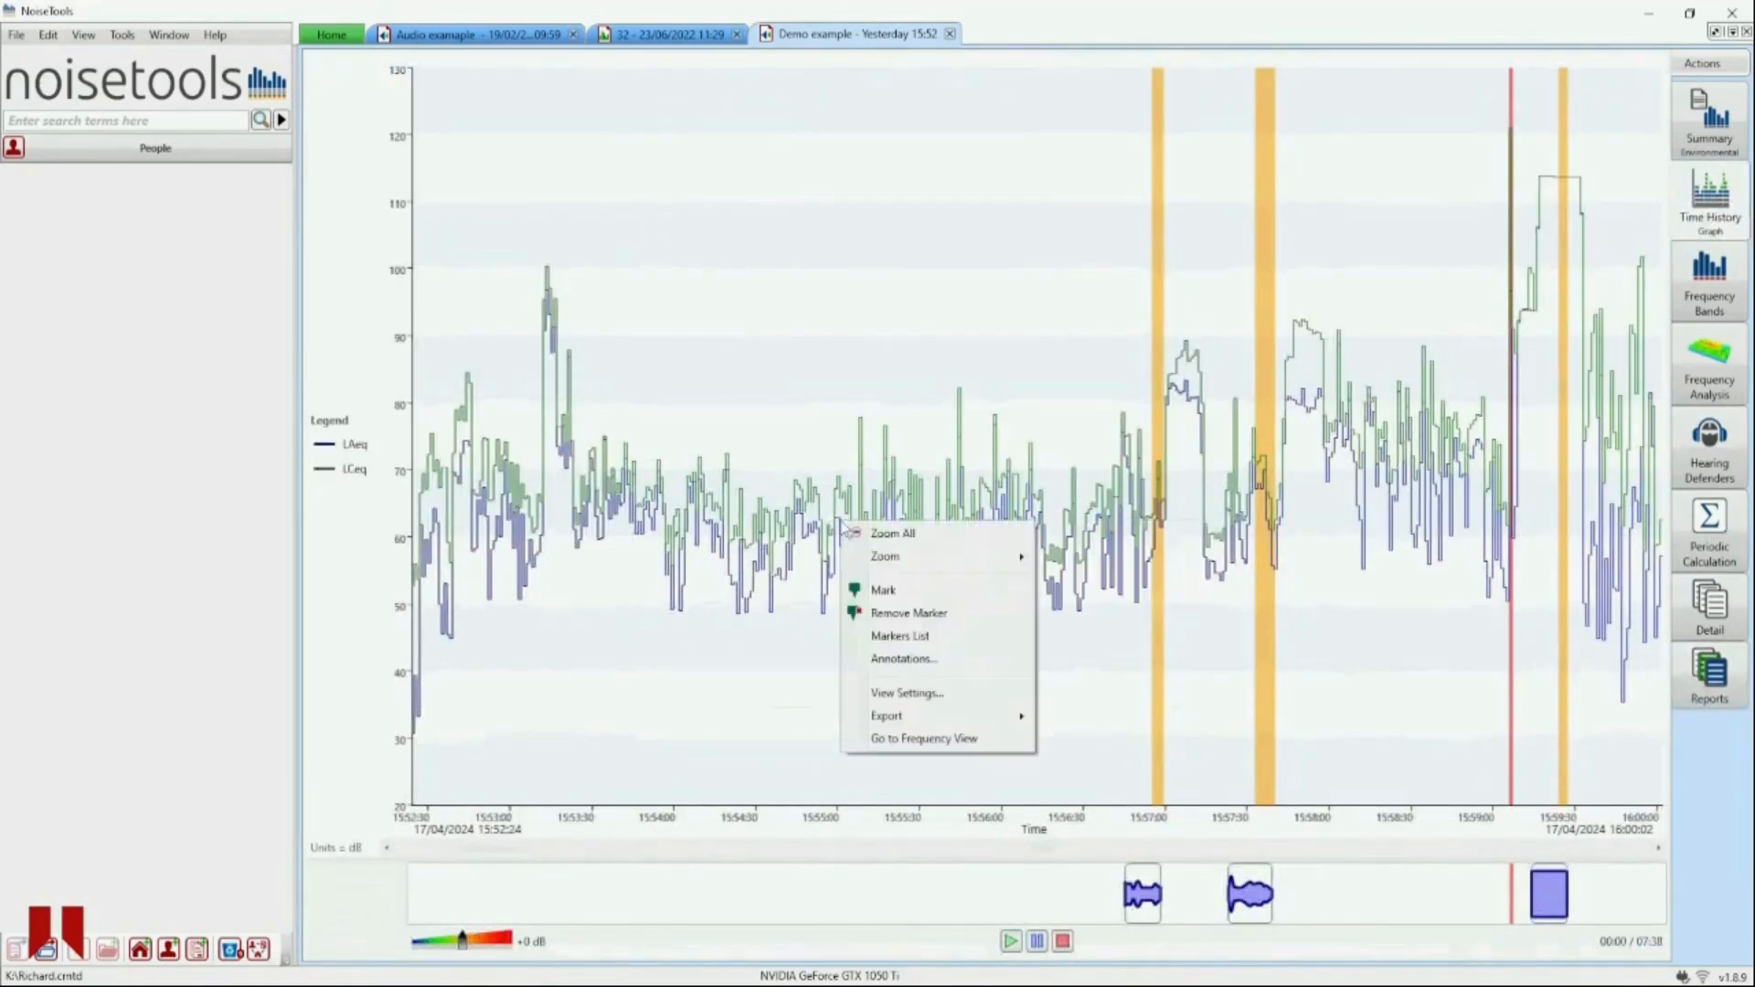
left_click(918, 694)
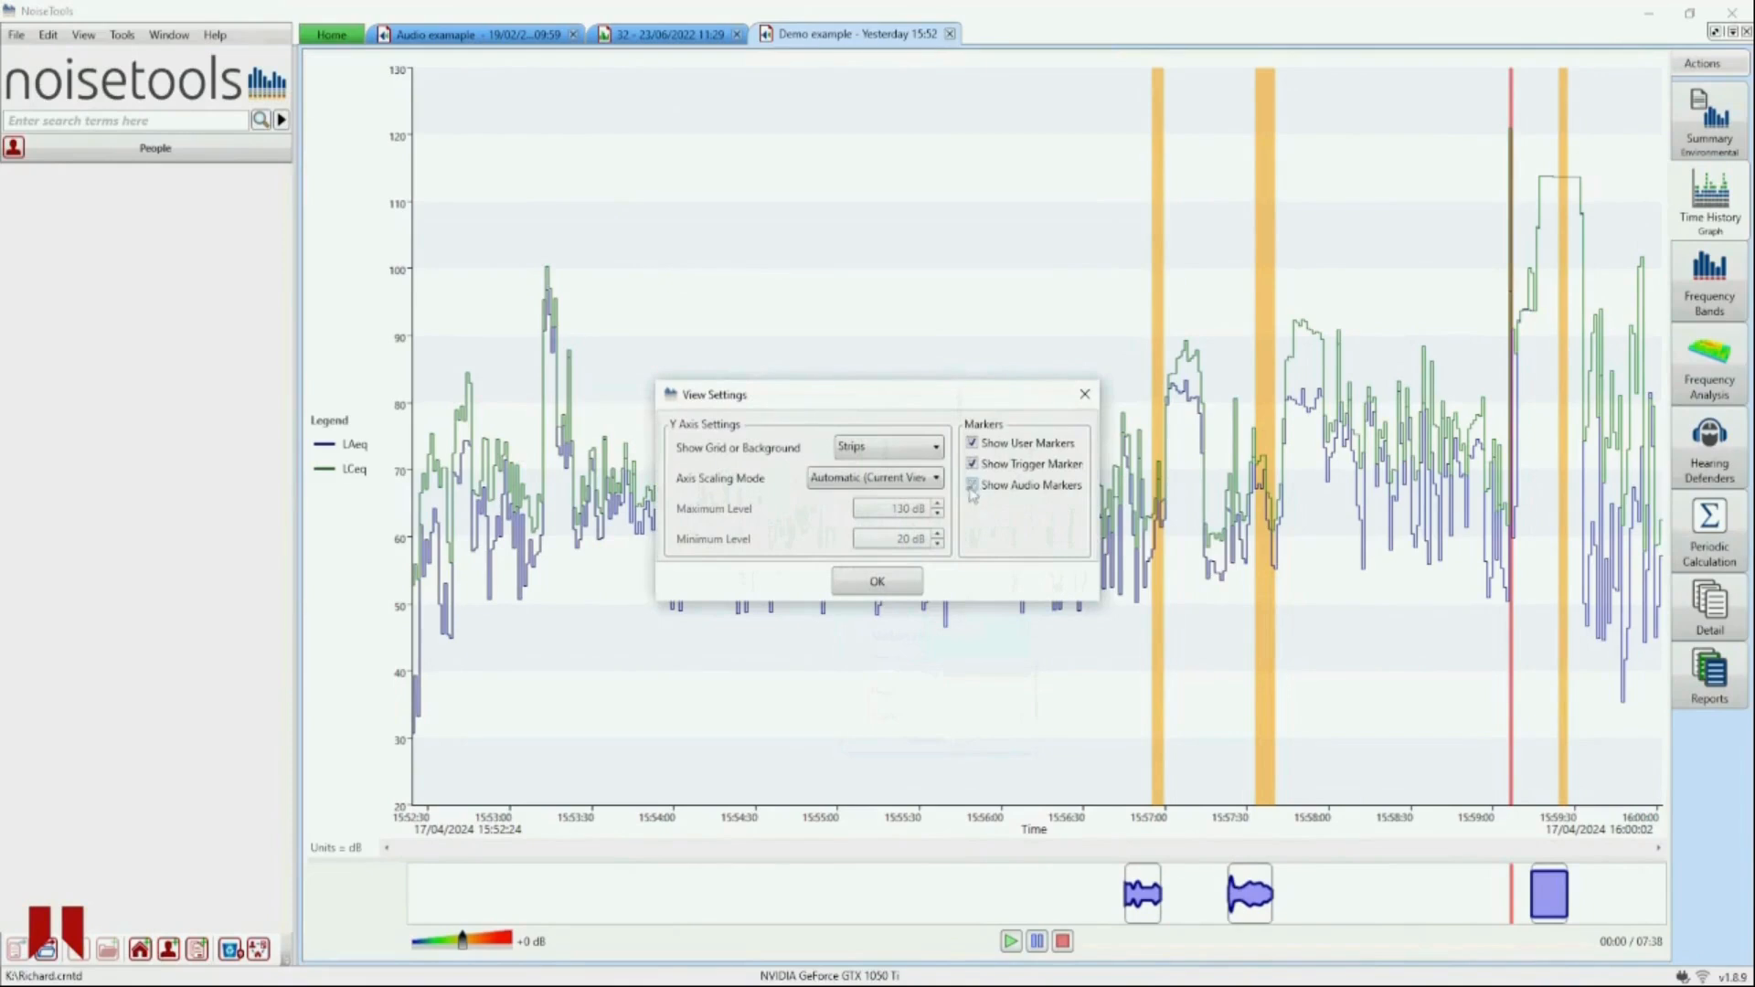
left_click(917, 582)
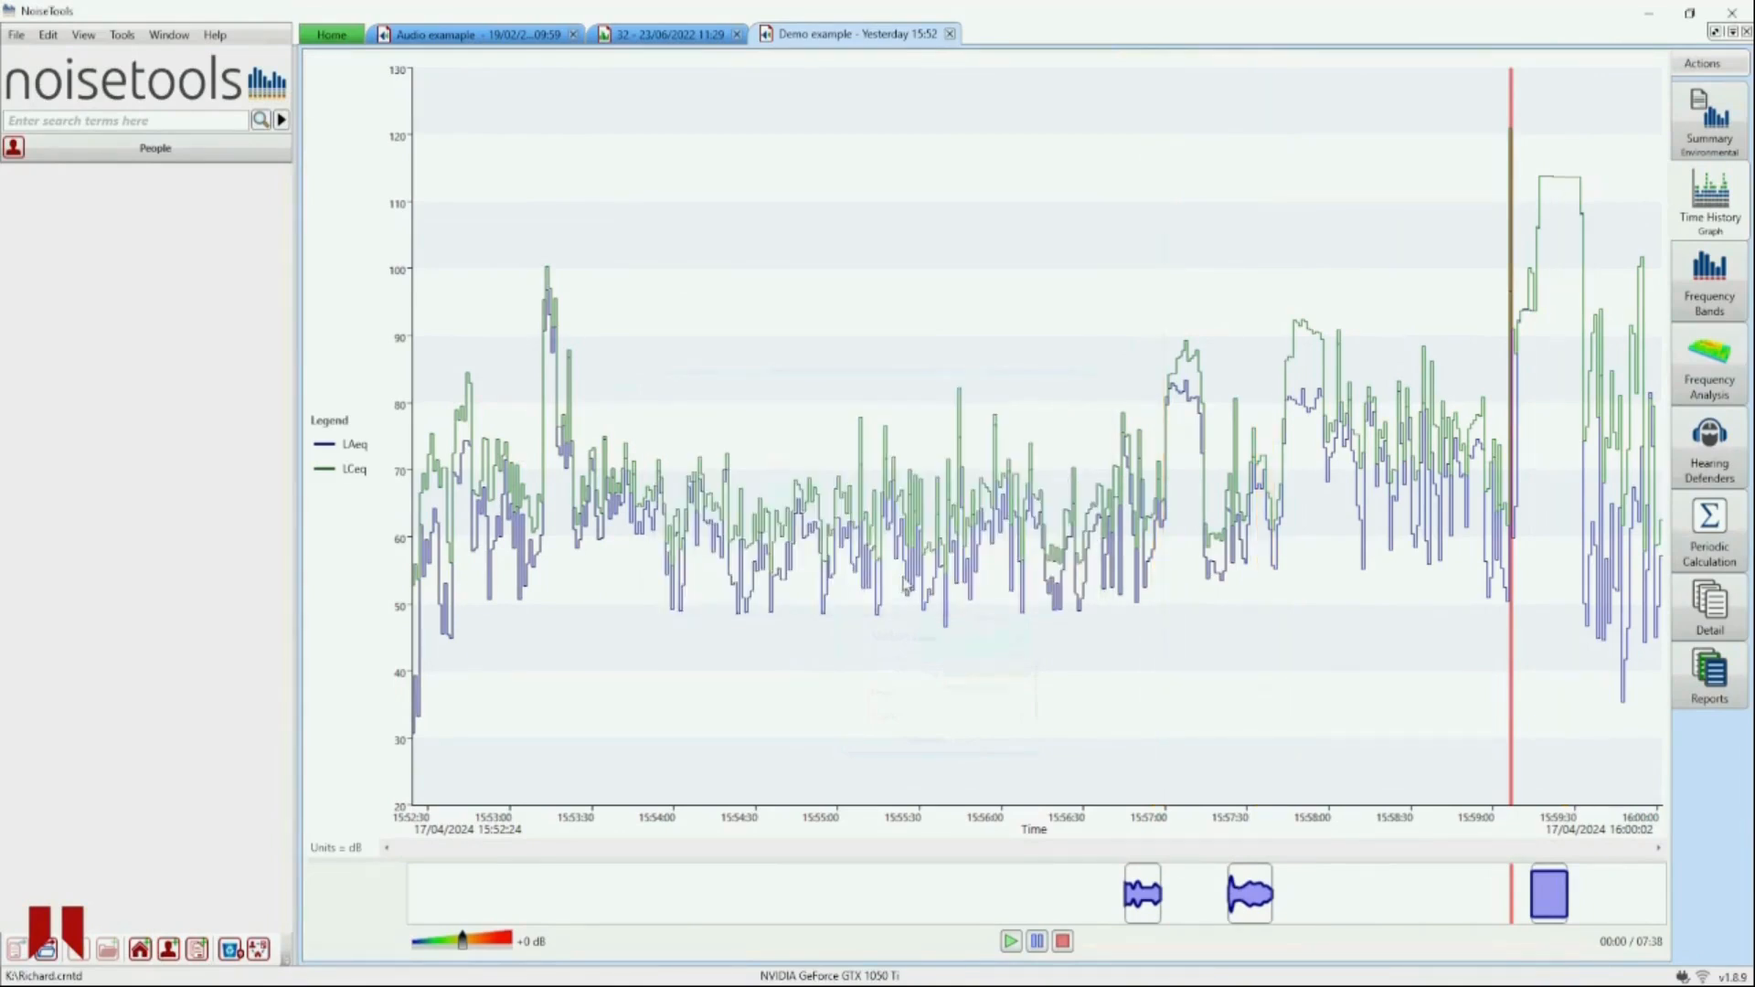
- Mark the span from 15:53:02 to 15:53:43 as a new green marker type named Label
mouse_move(905, 585)
left_click_drag(522, 354, 628, 340)
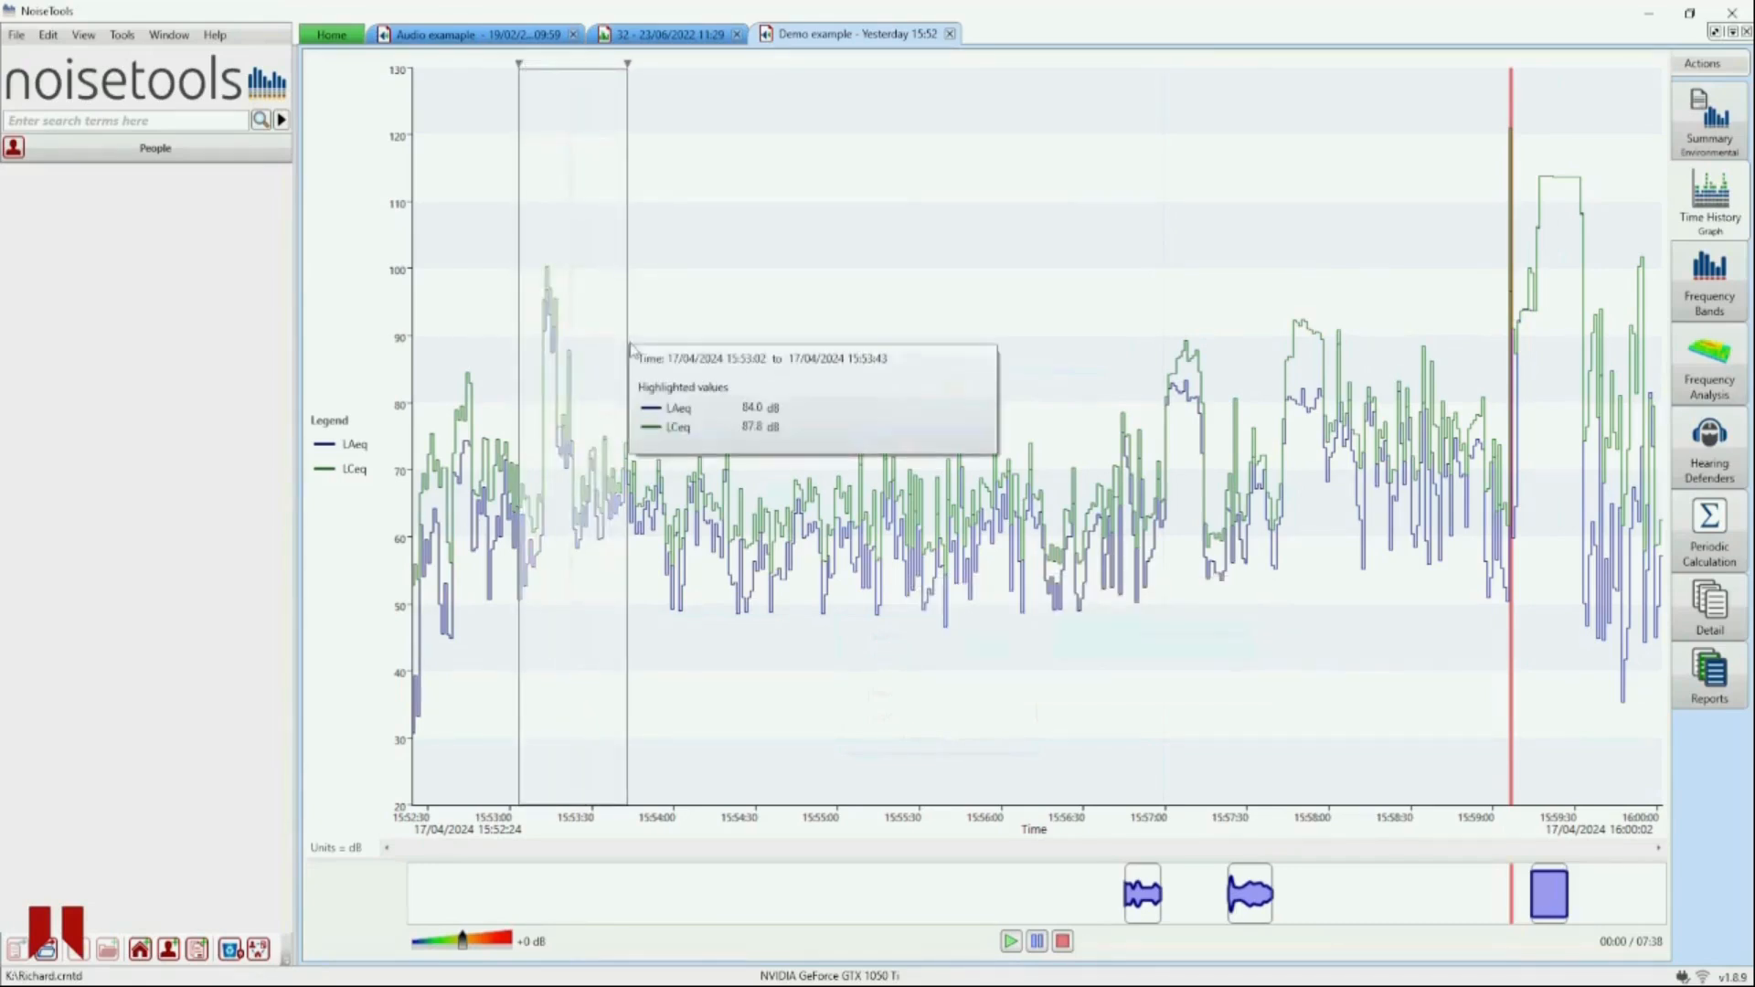
right_click(586, 325)
left_click(619, 360)
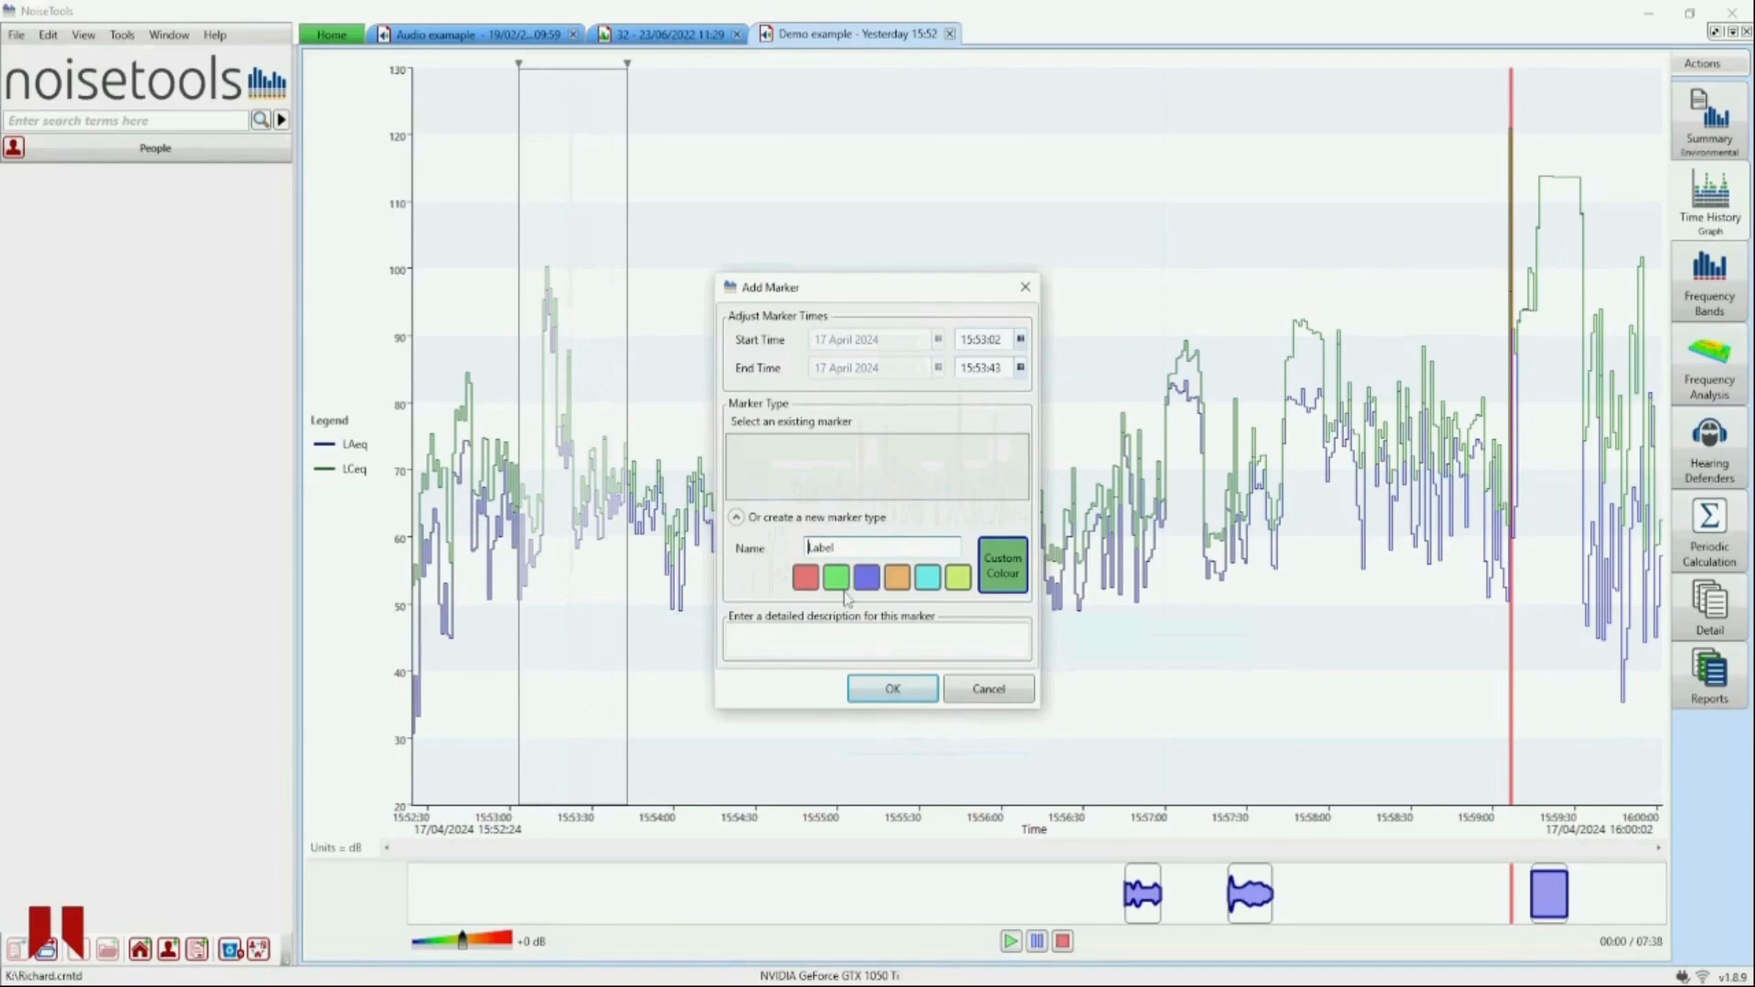
left_click(895, 695)
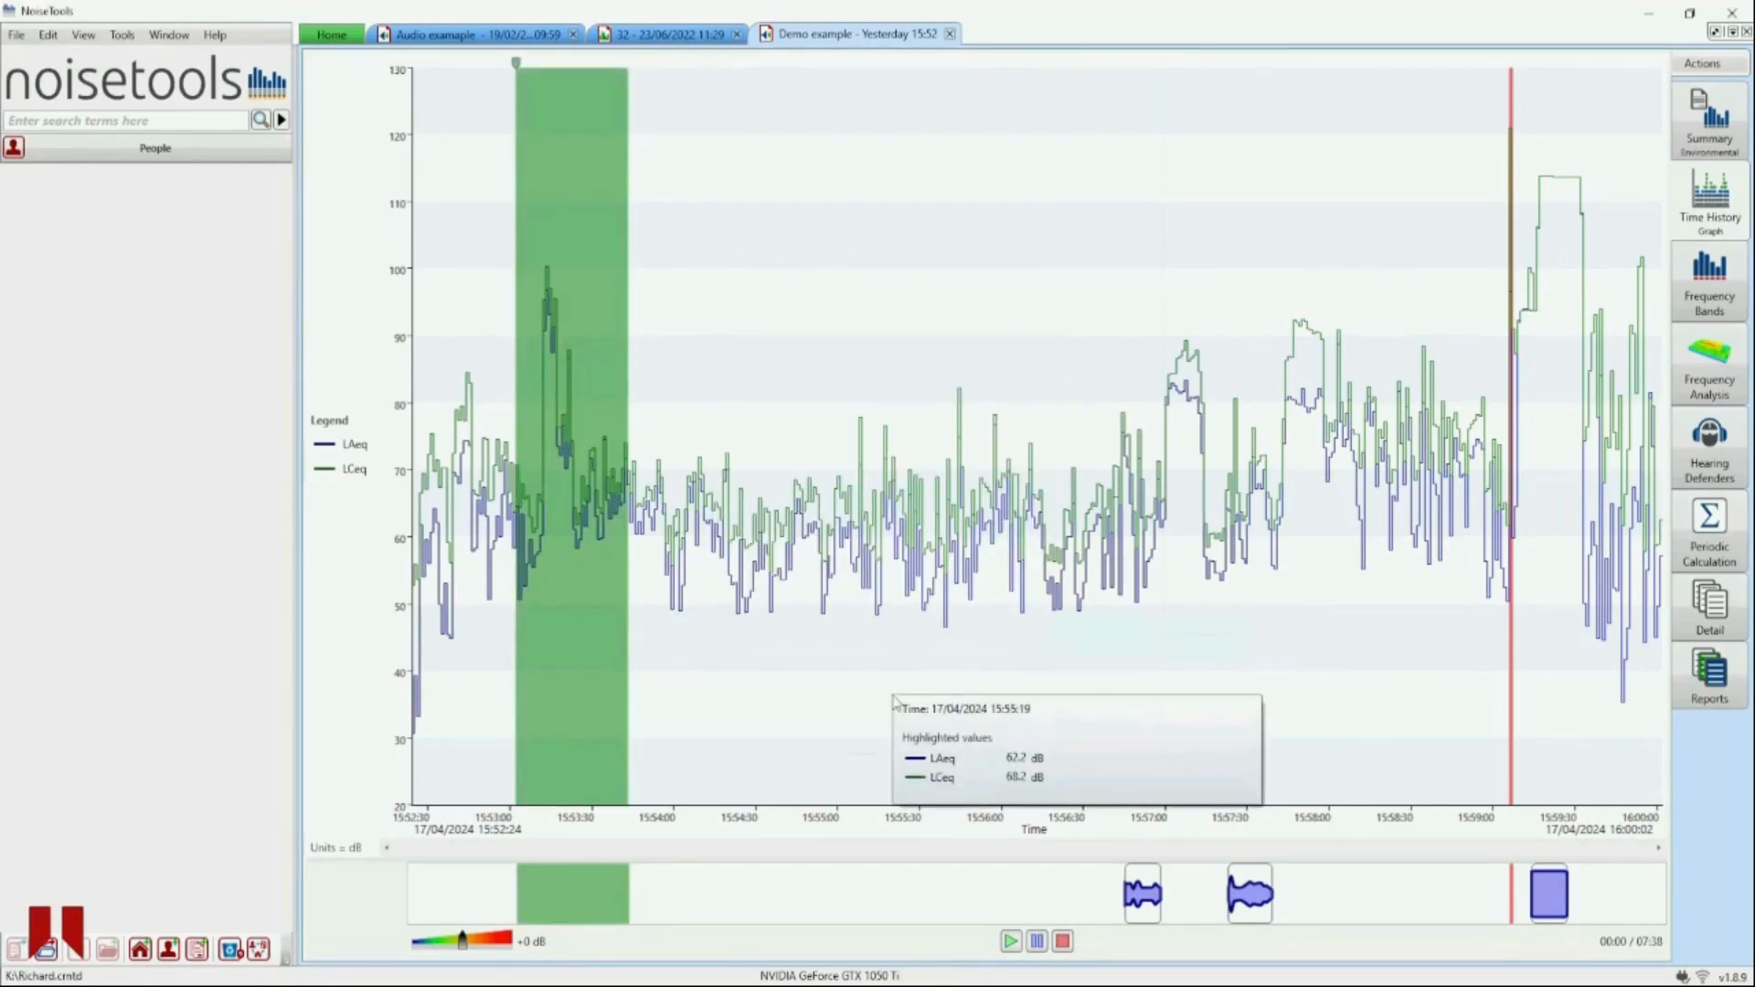
mouse_move(567, 402)
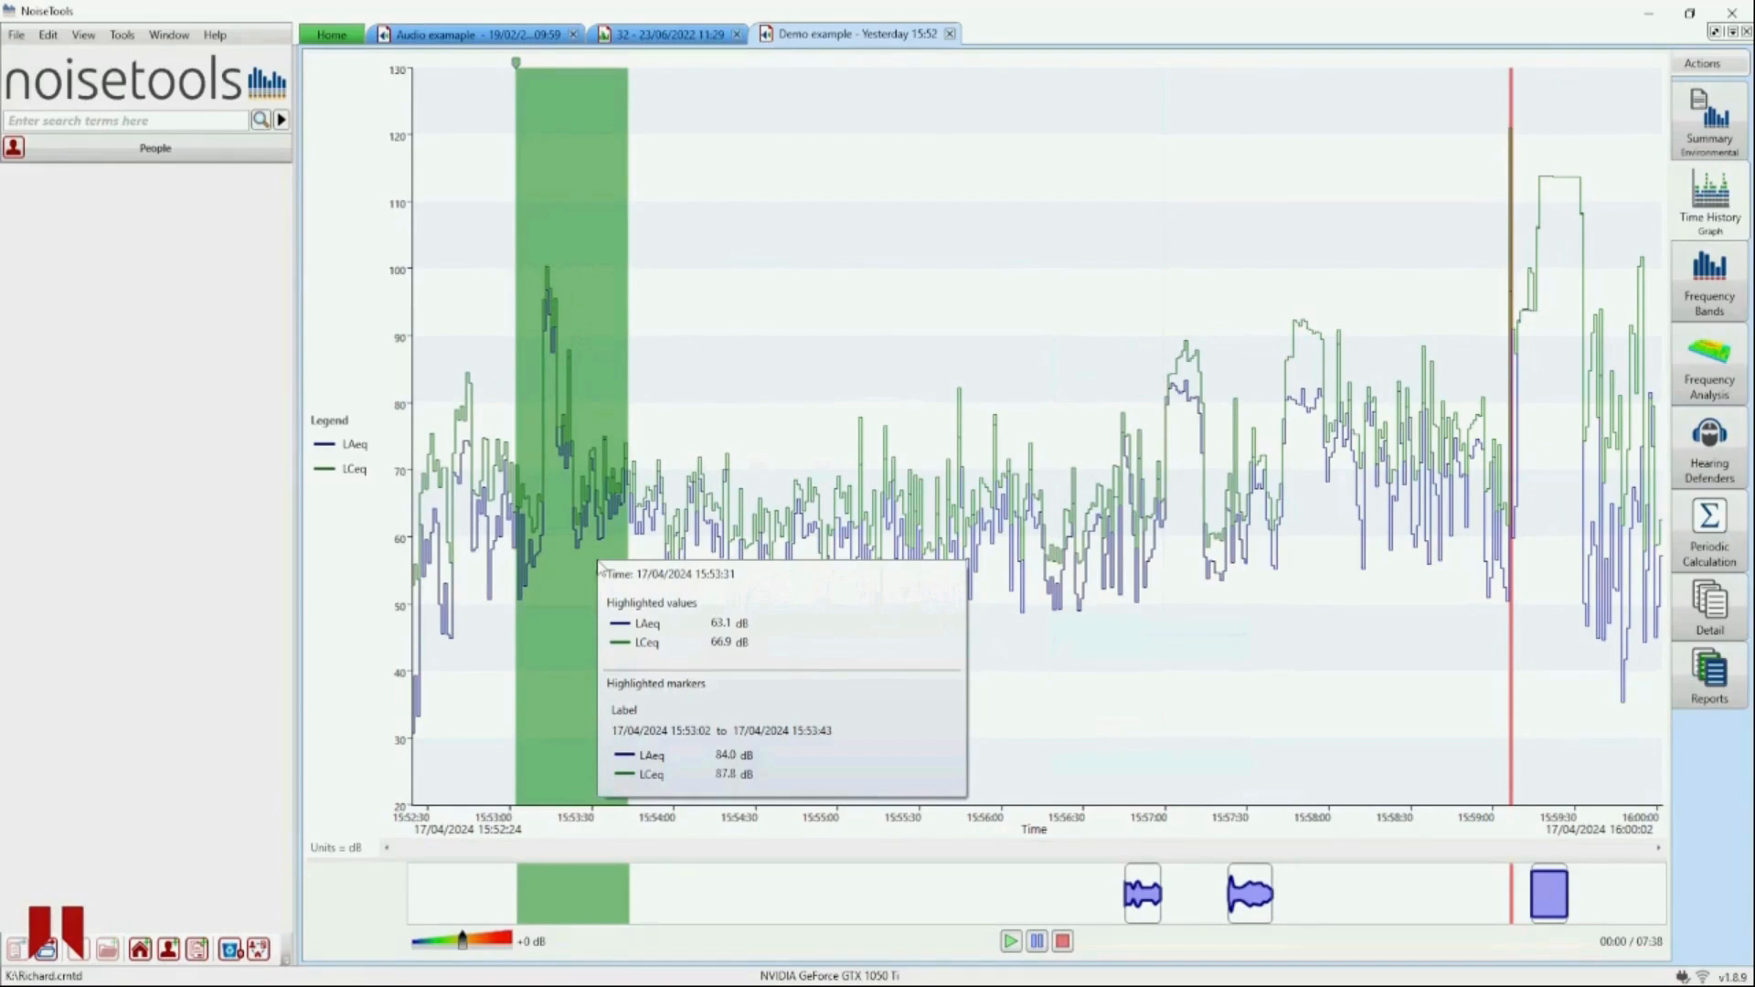
- Mark the span from 15:54:01 to 15:54:32 with the existing Label marker
left_click(693, 441)
left_click_drag(680, 409, 763, 403)
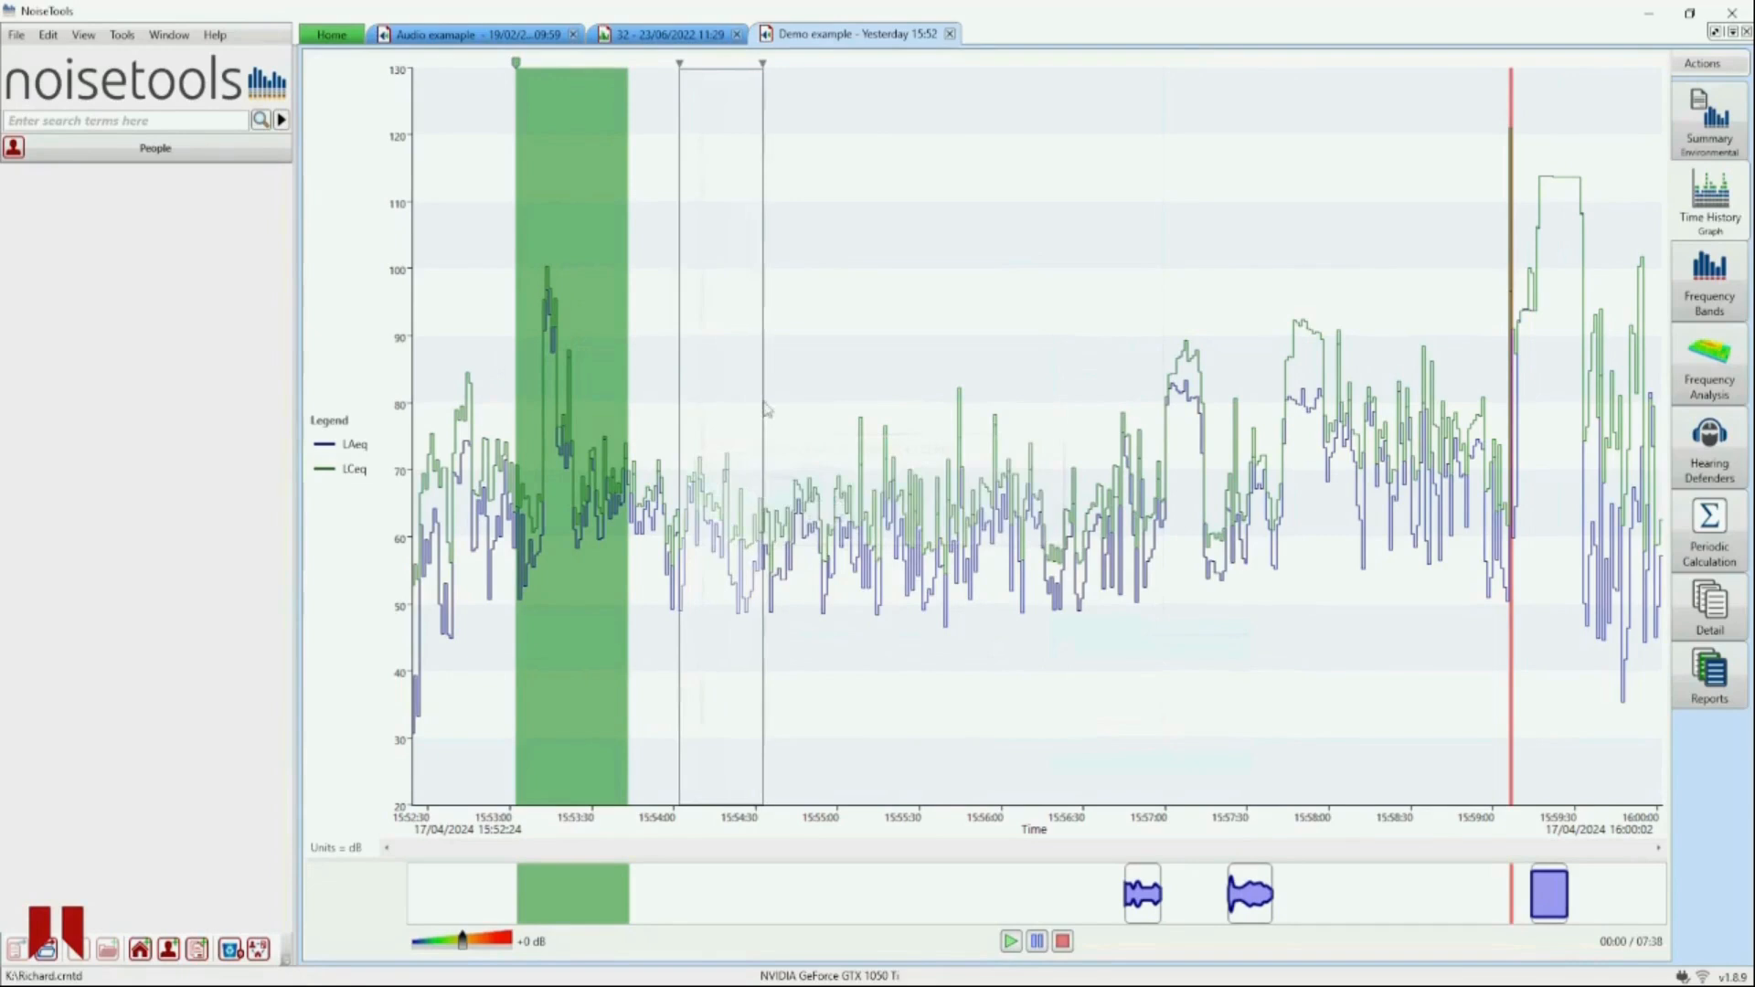
right_click(719, 356)
left_click(752, 389)
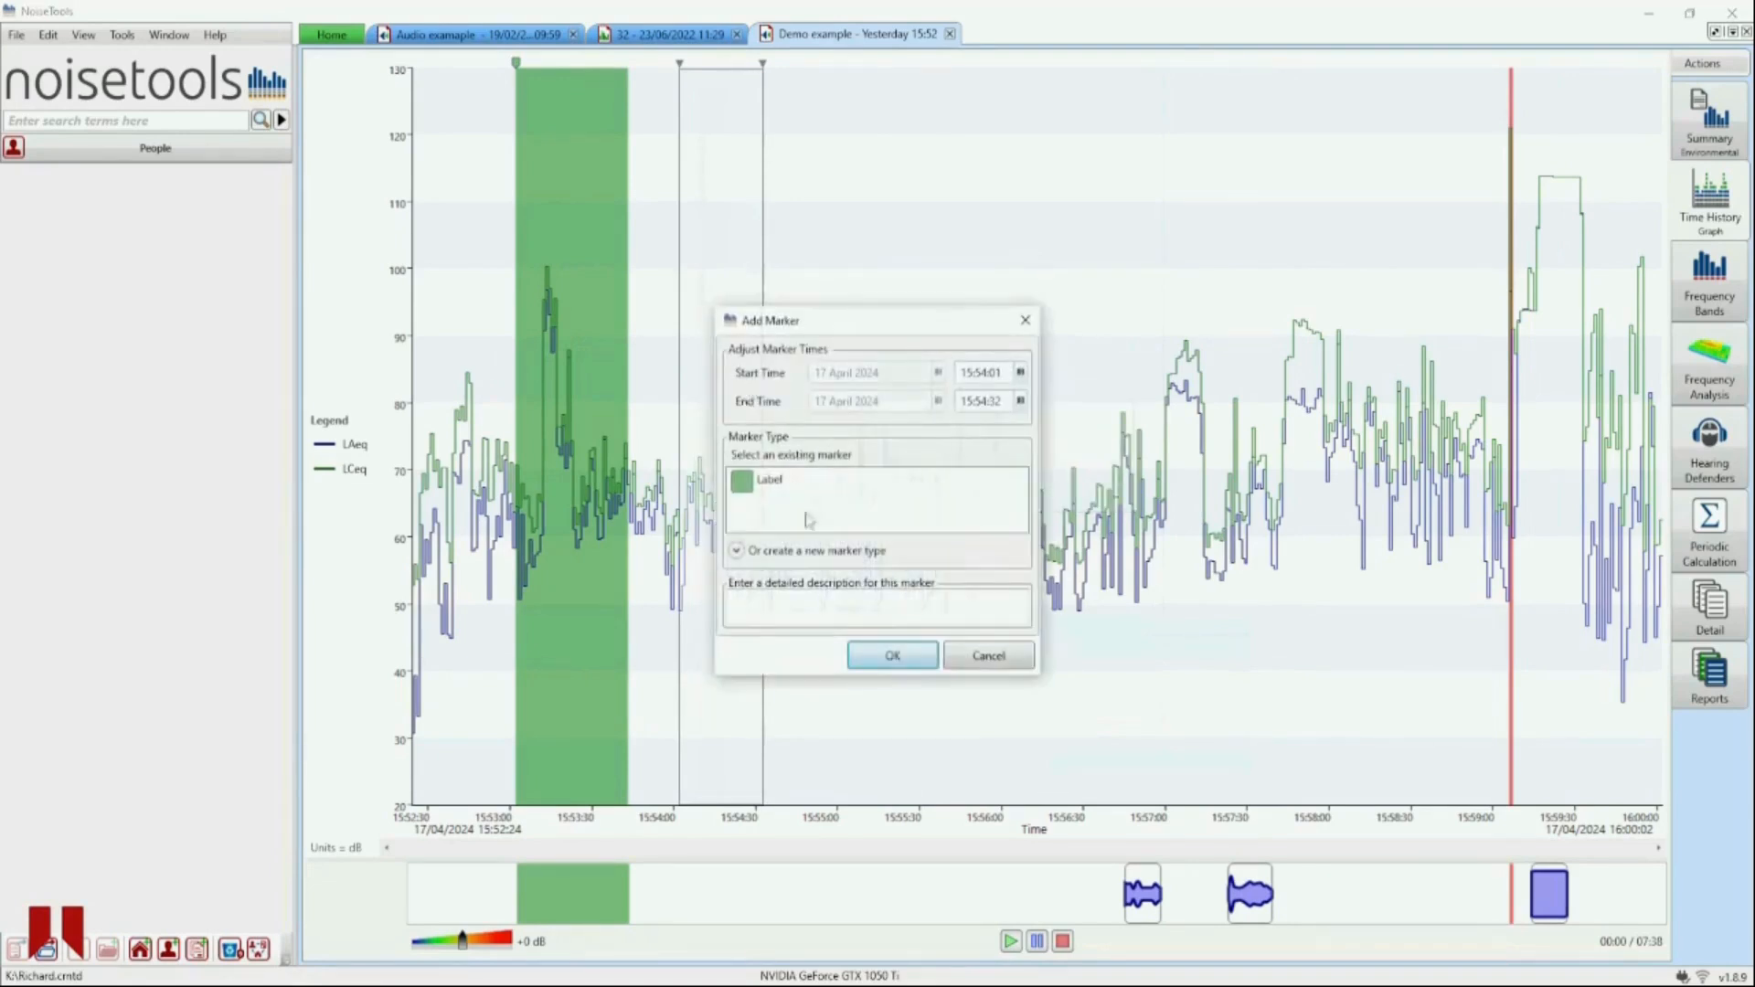
left_click(878, 653)
- Mark the span from 15:55:06 to 15:55:49 with the existing Label marker as well
left_click_drag(855, 361, 972, 321)
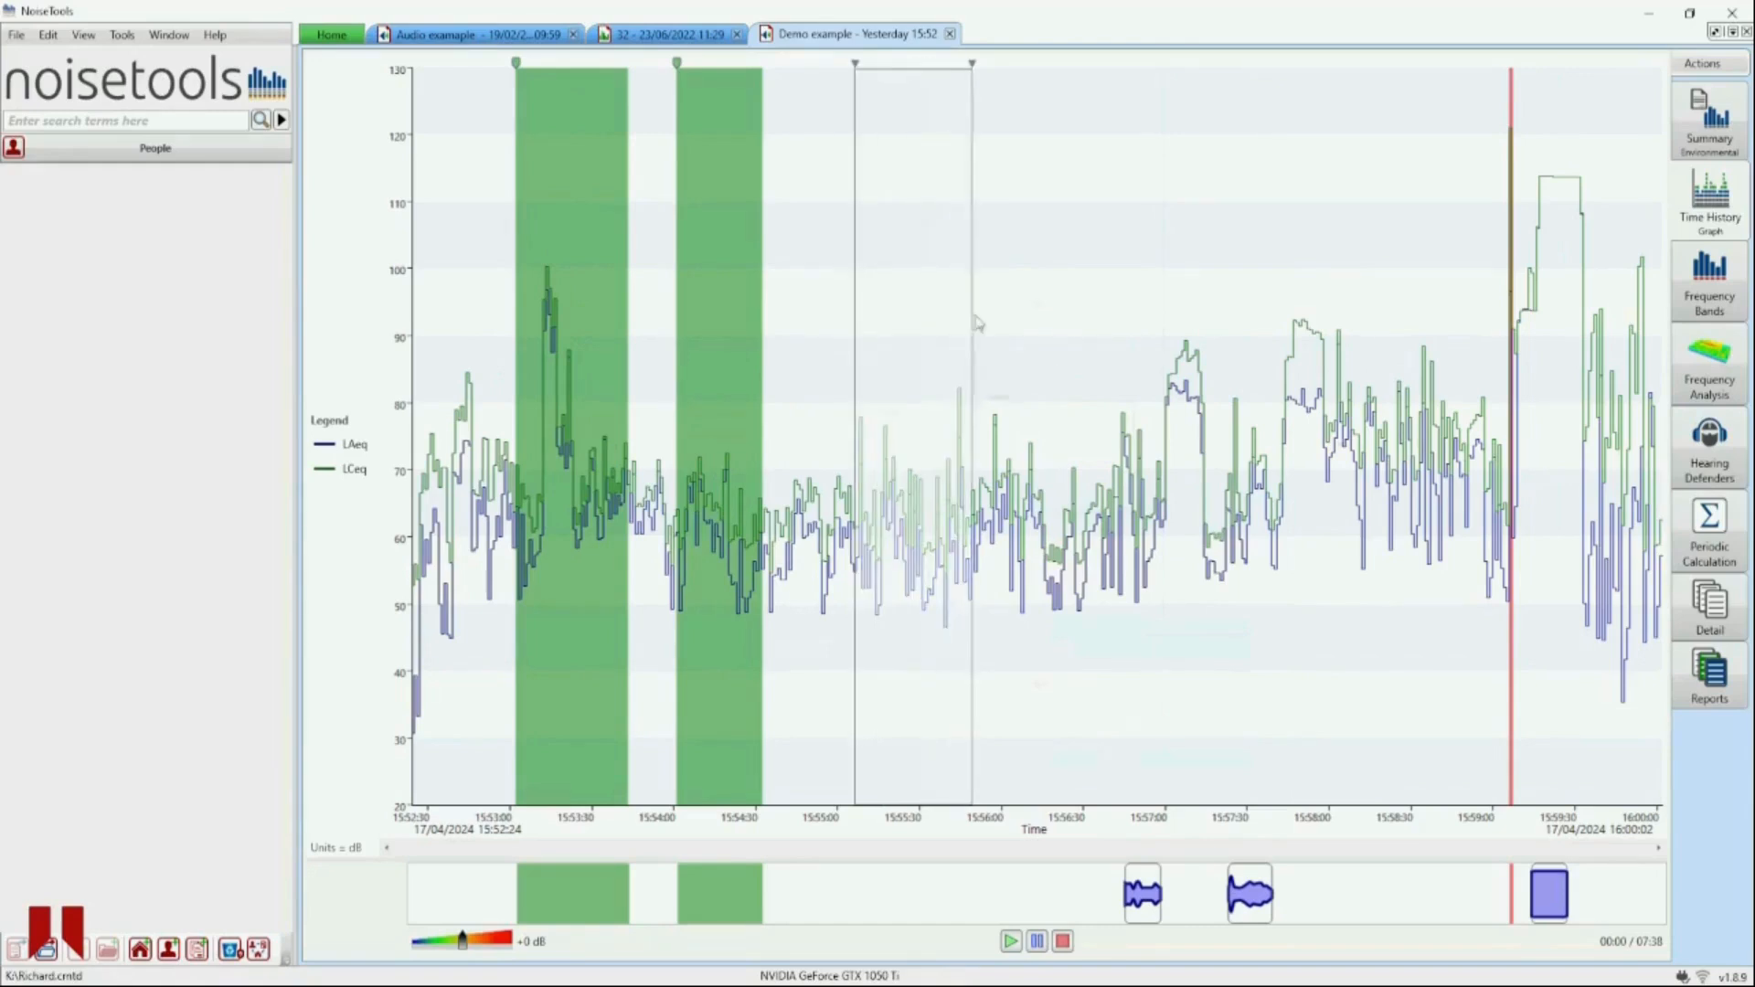
right_click(947, 282)
left_click(962, 320)
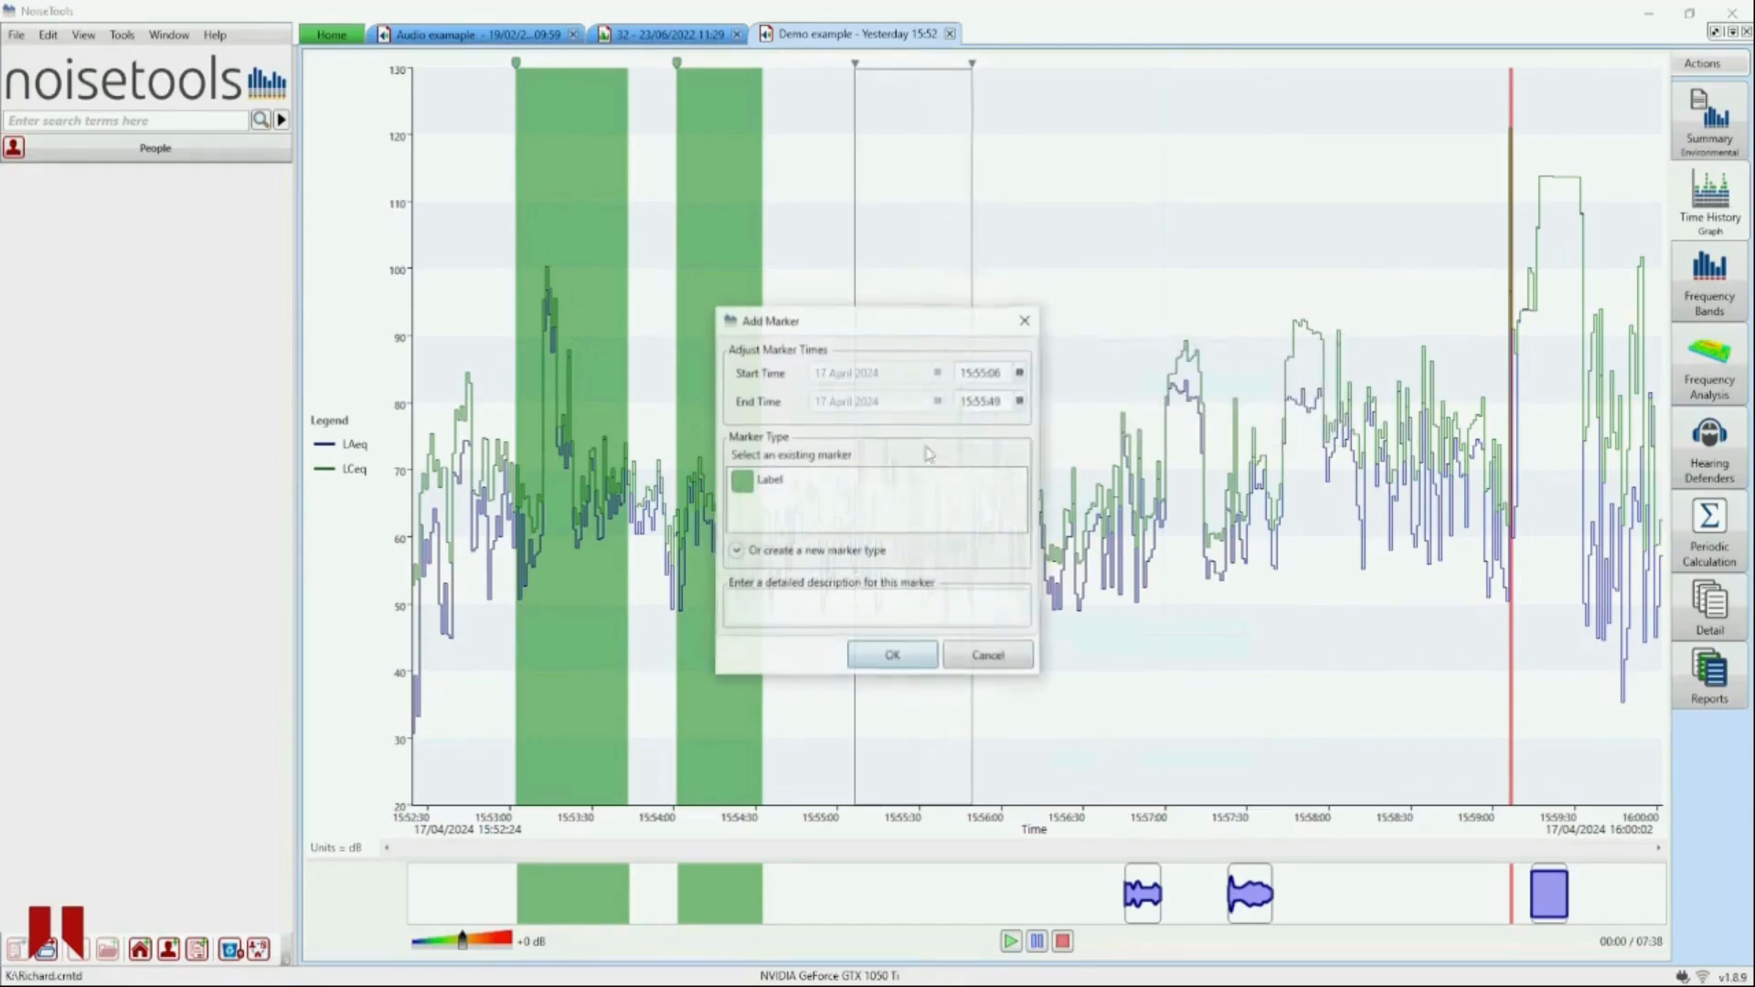
left_click(878, 651)
- Mark the span from 15:56:14 to 15:56:54 as a new blue marker type named Label
left_click_drag(1041, 353, 1150, 293)
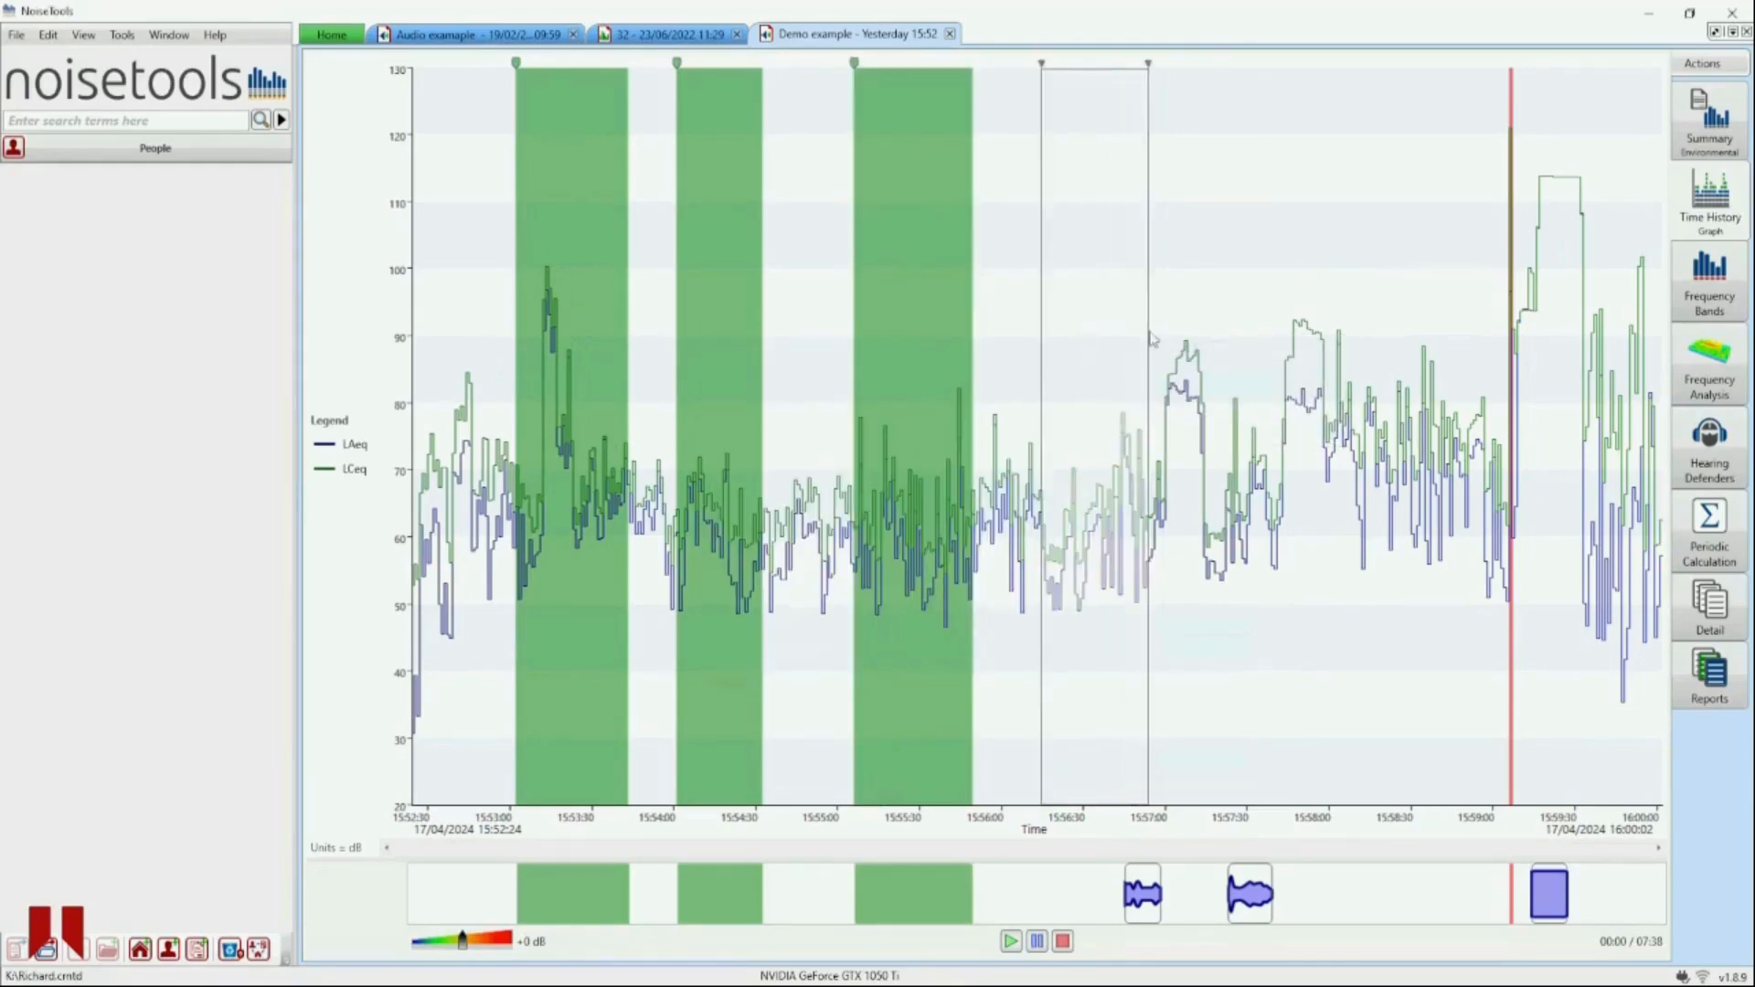
right_click(1127, 258)
left_click(1141, 291)
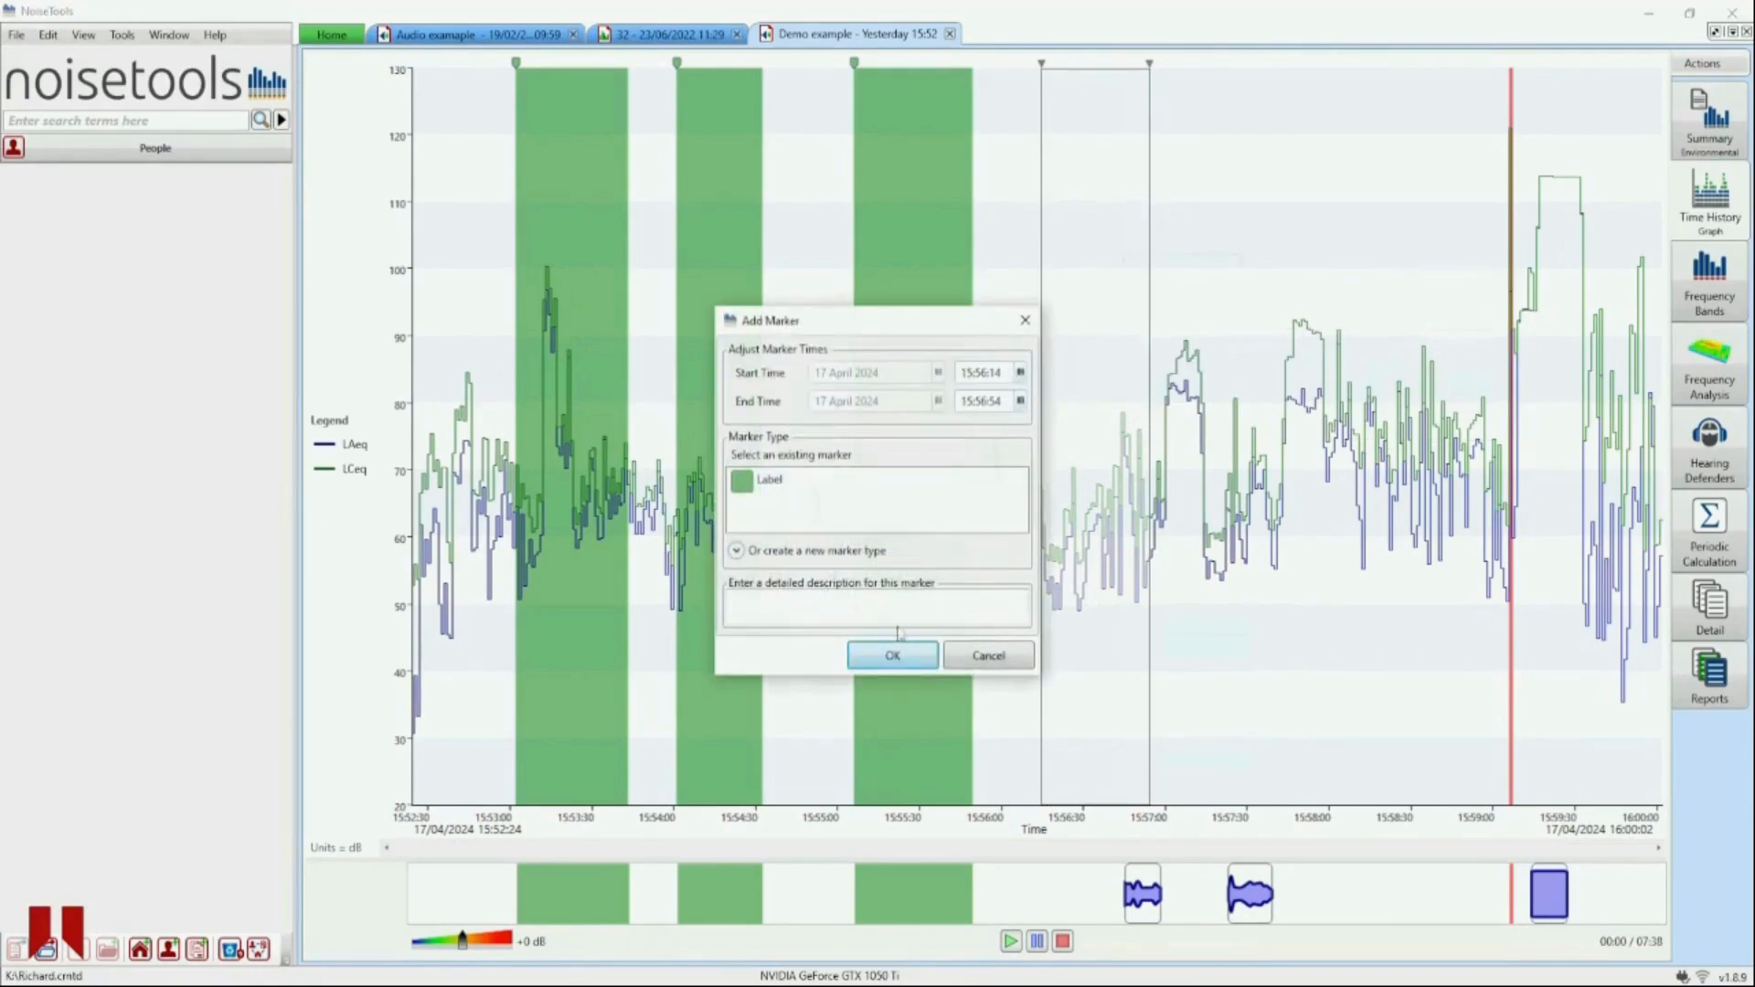
left_click(736, 550)
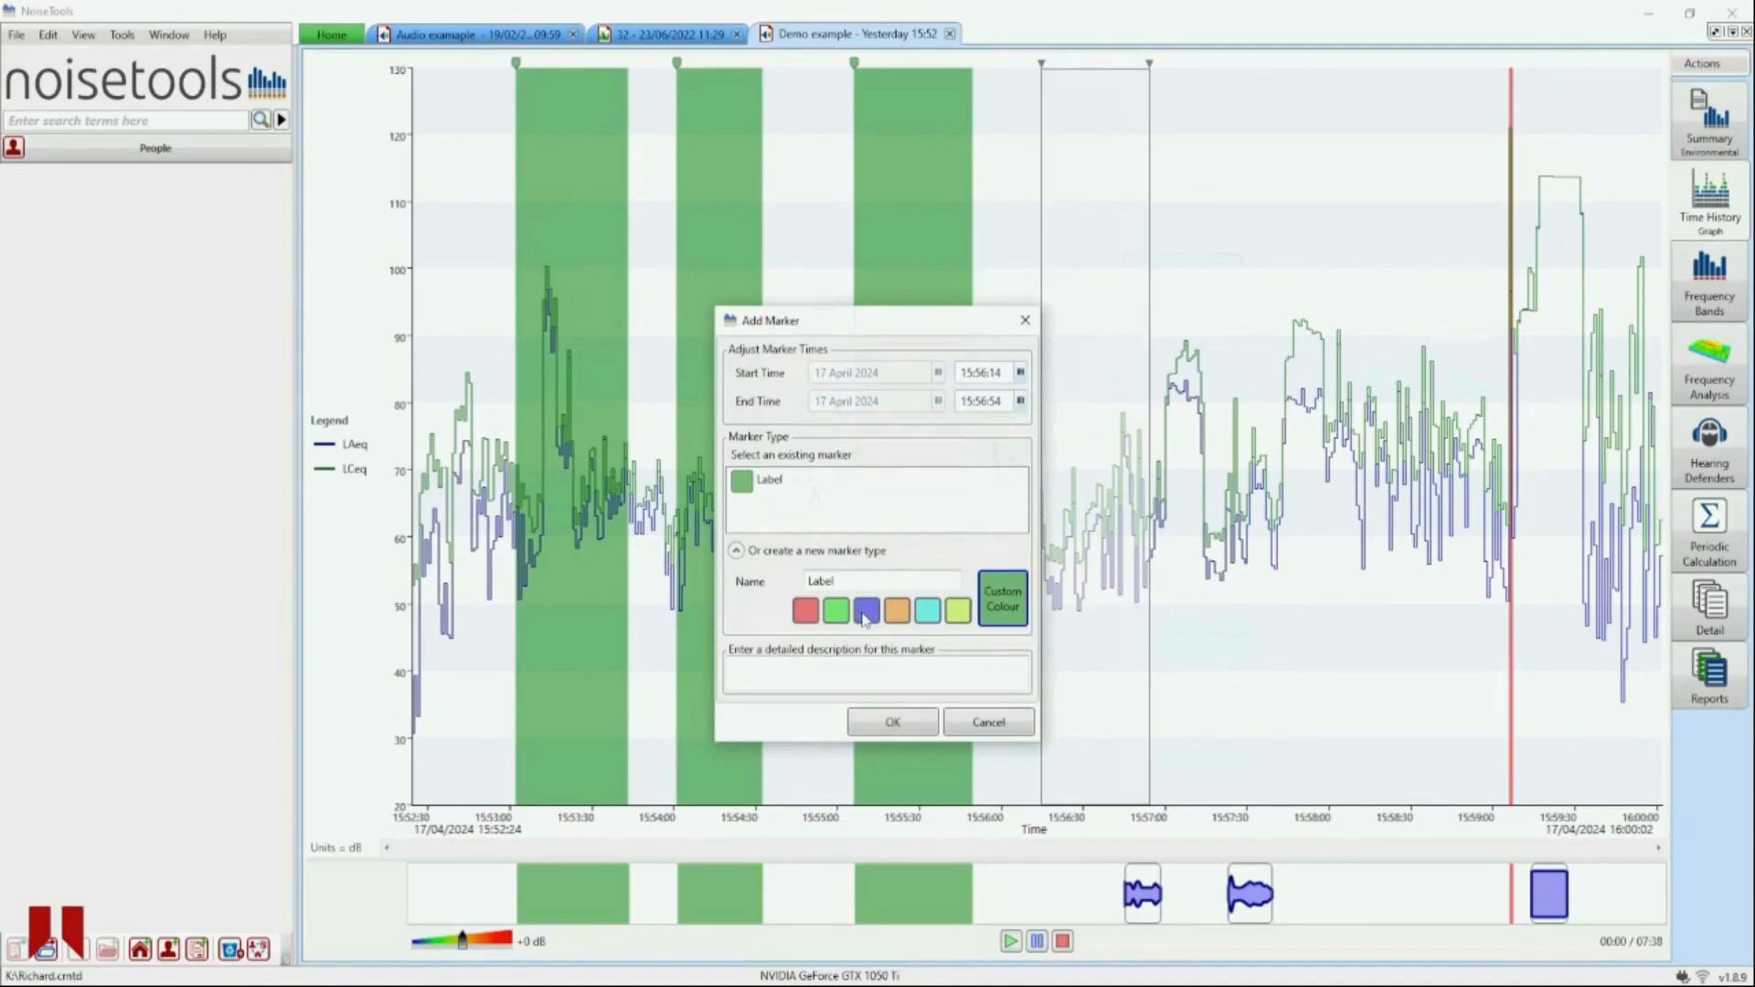
left_click(887, 723)
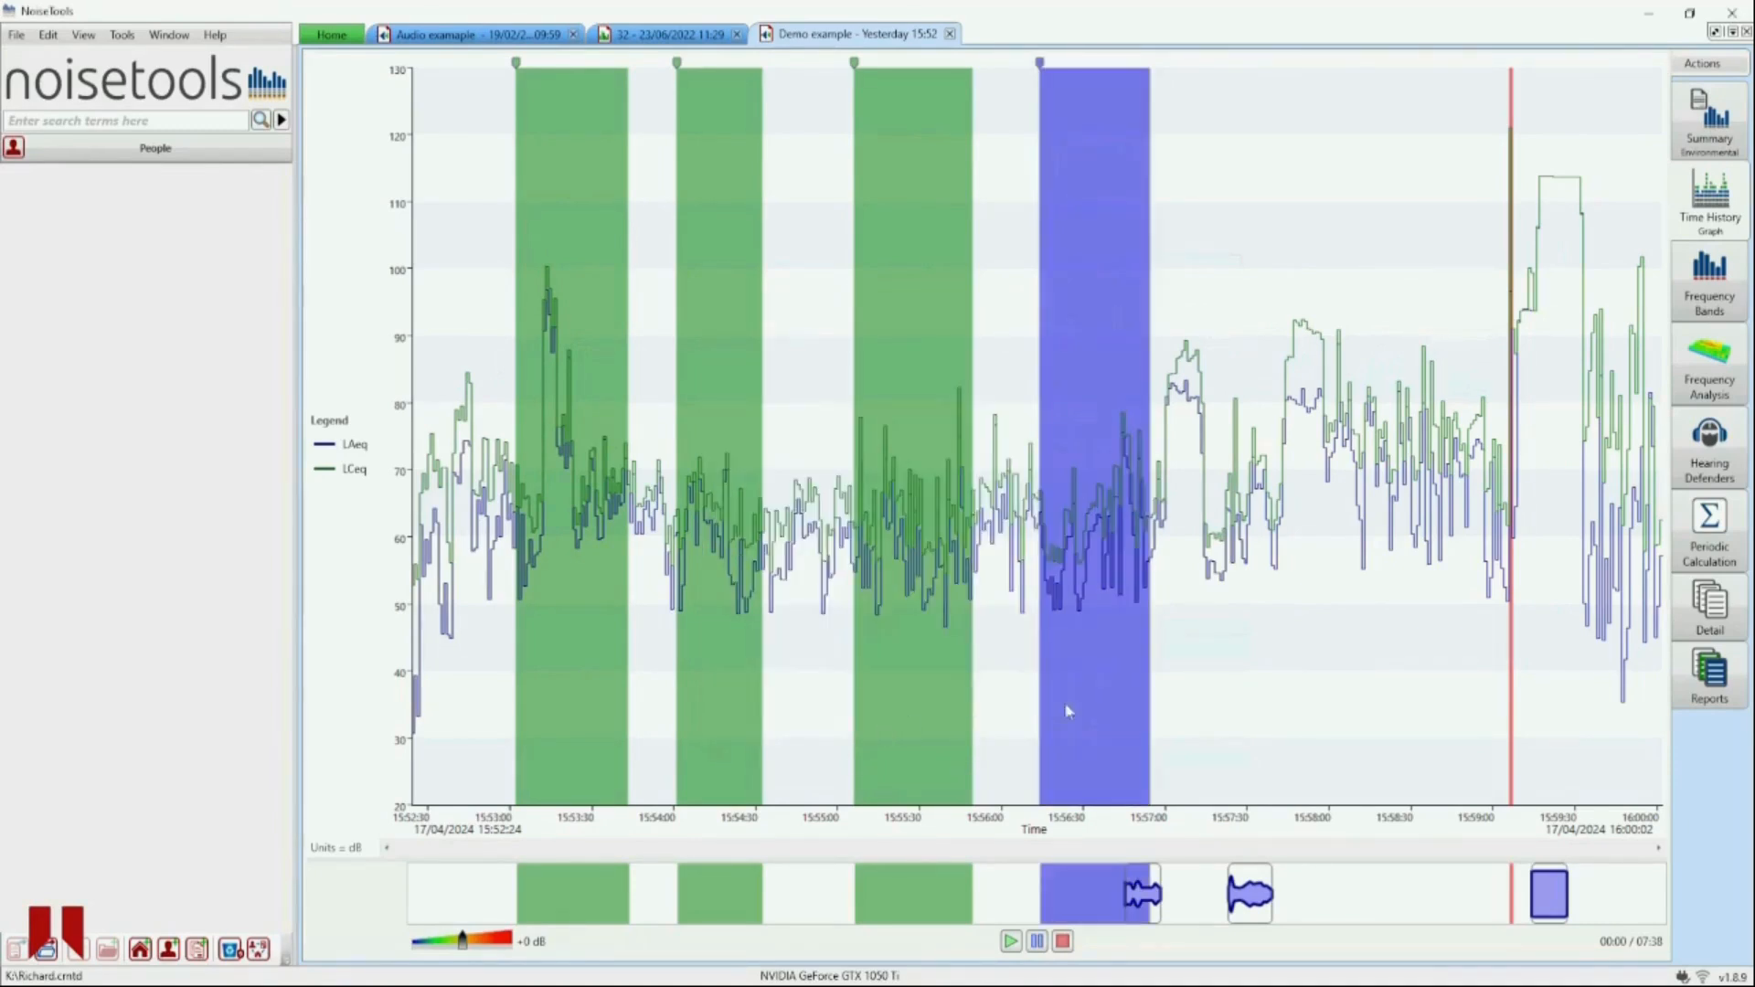
- Generate a quick report again and move to its second page with the marker tables
mouse_move(1295, 660)
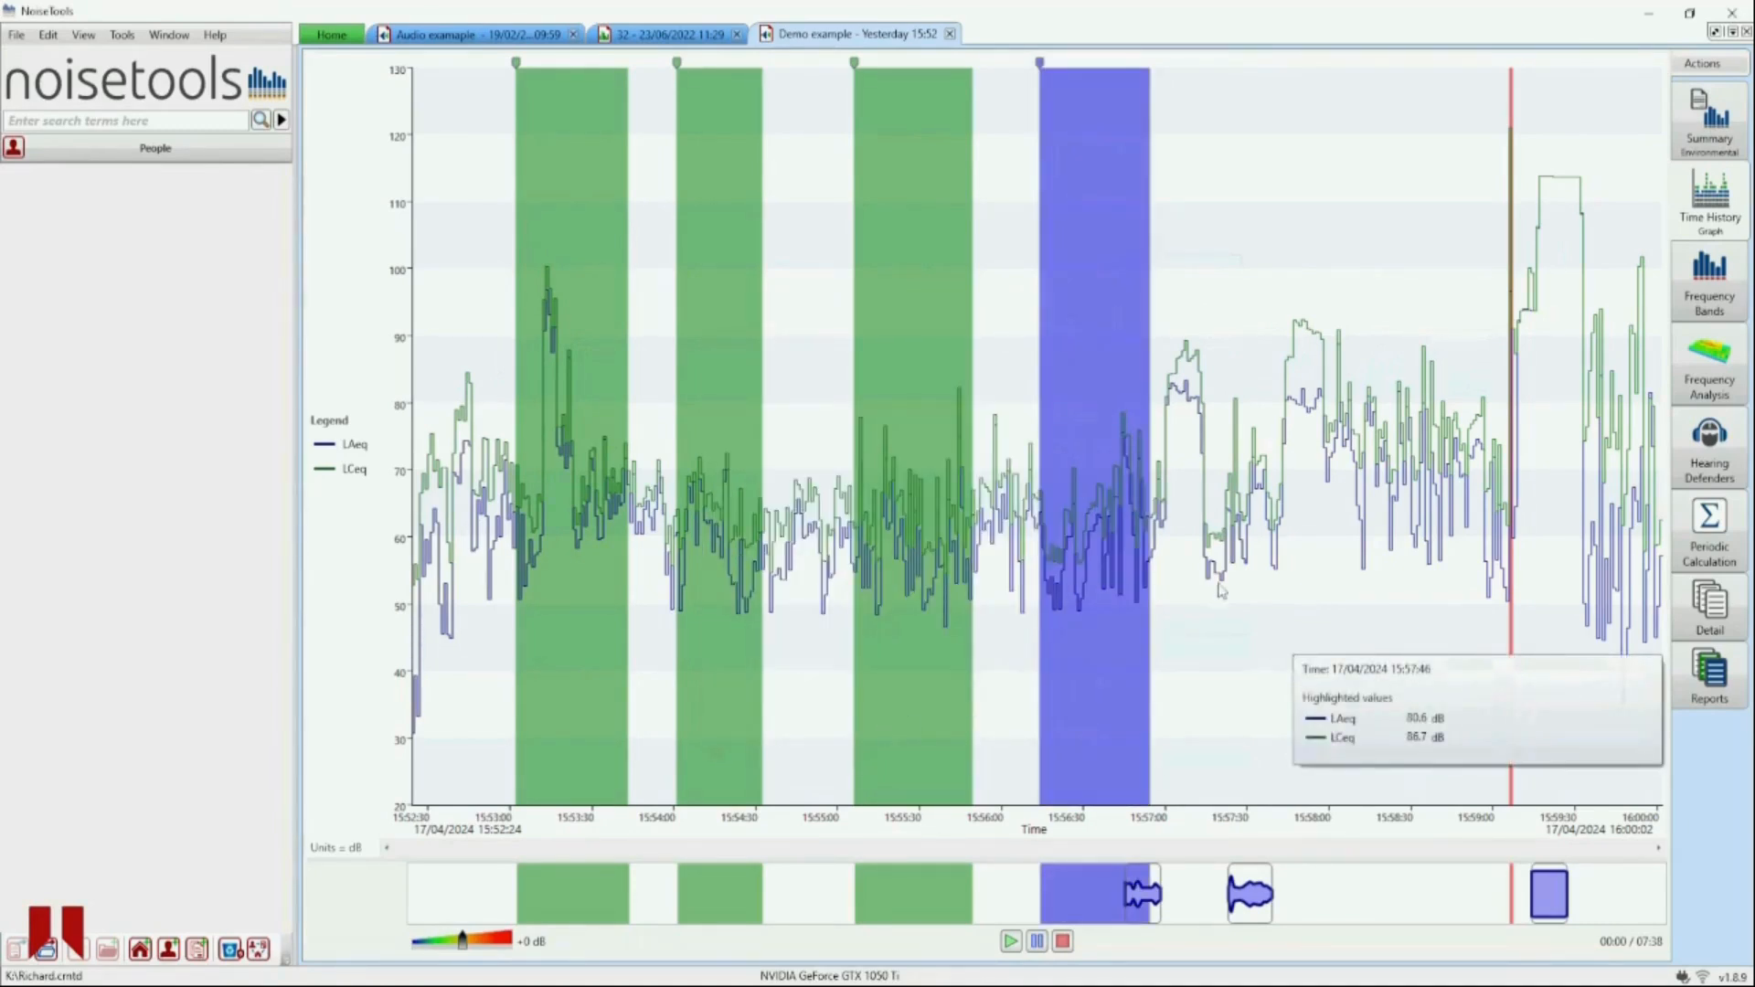
left_click(1703, 67)
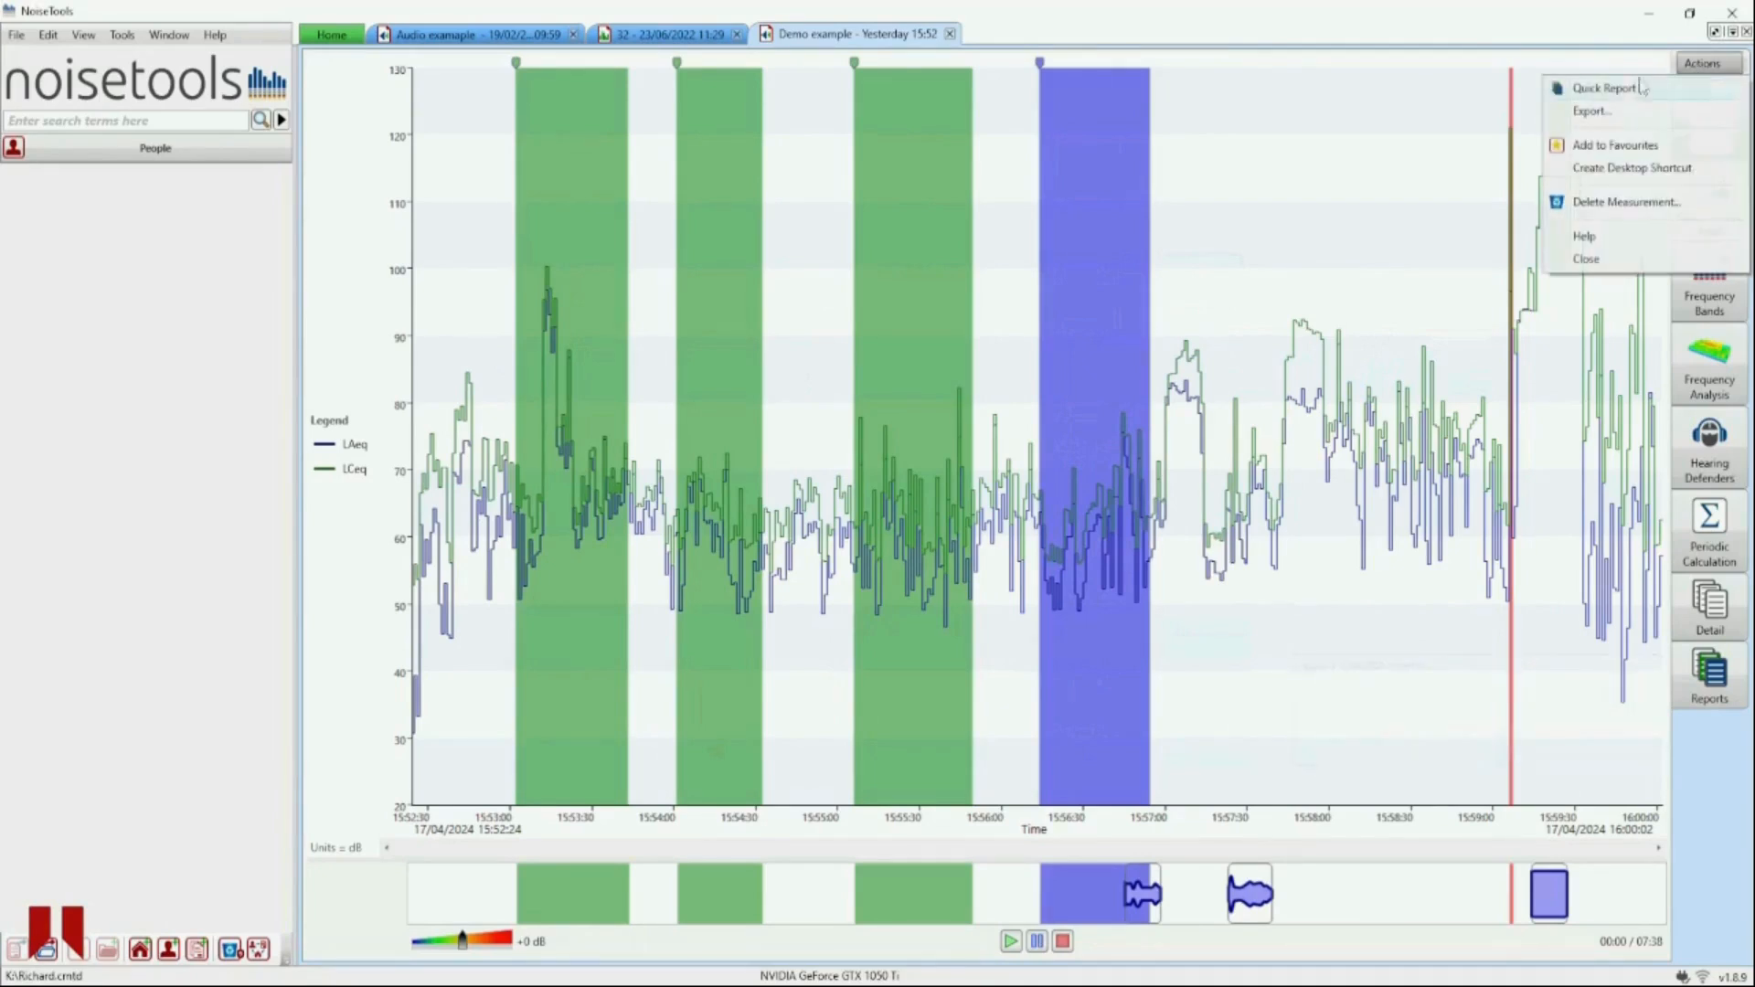
left_click(1610, 89)
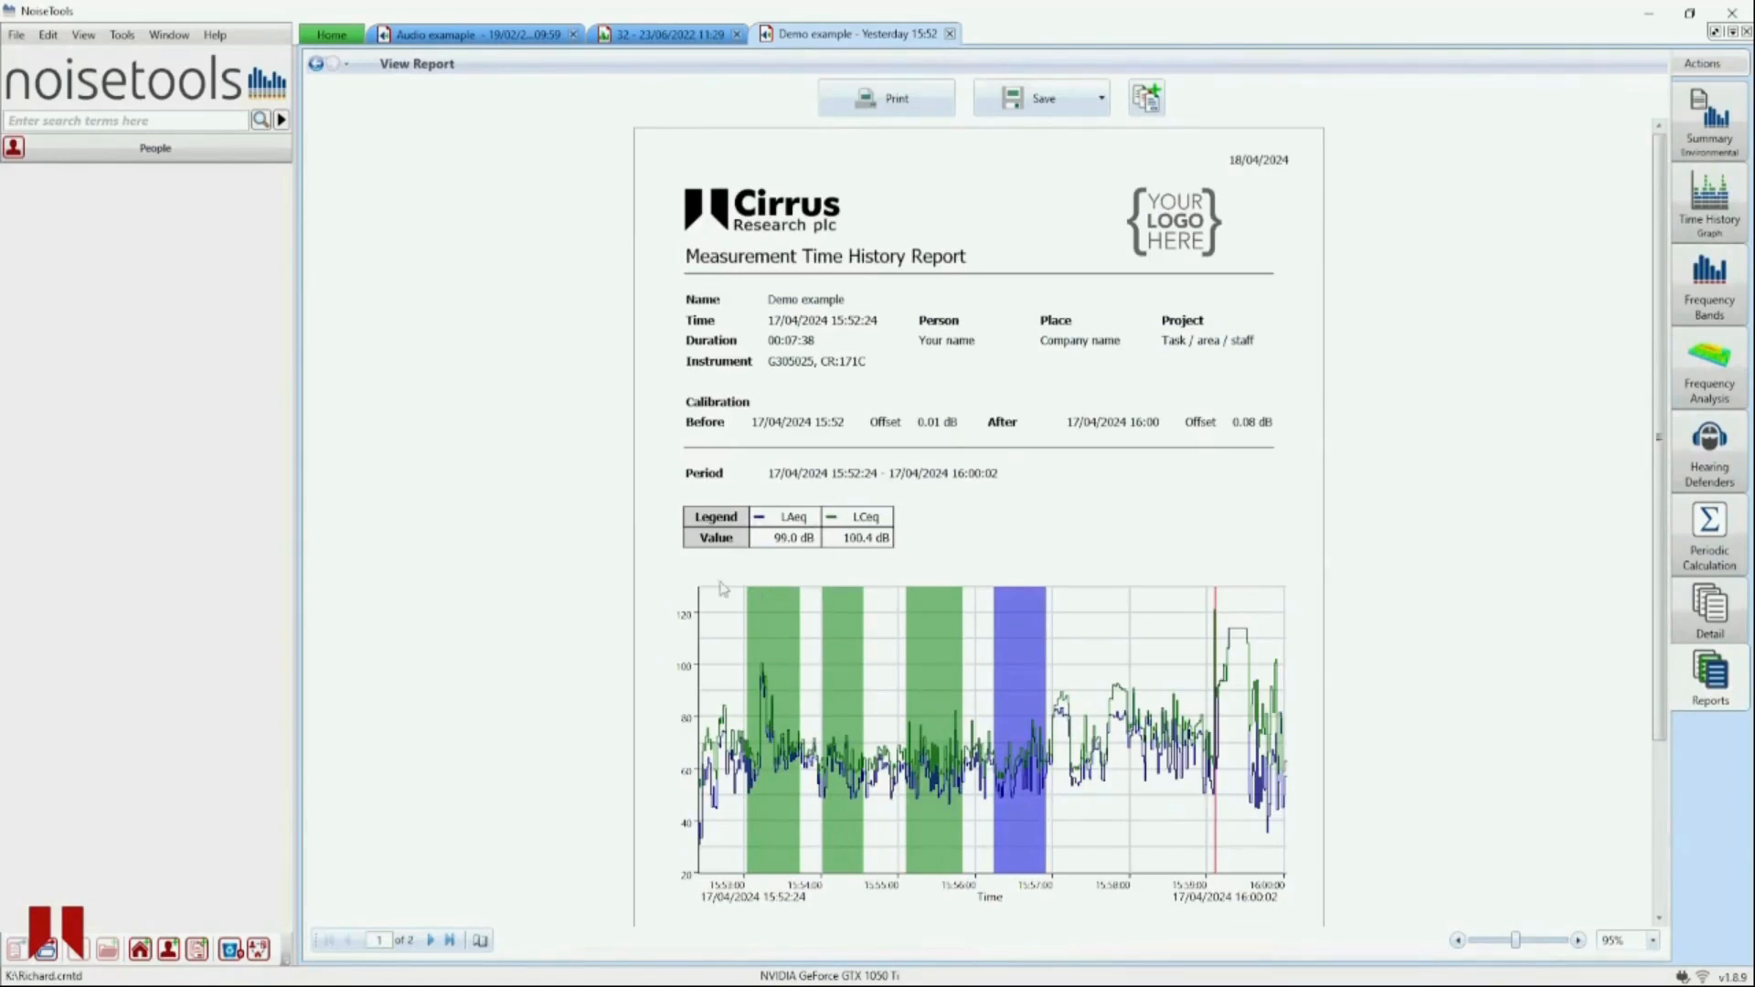
scroll(720, 590, "down", 1)
left_click(432, 940)
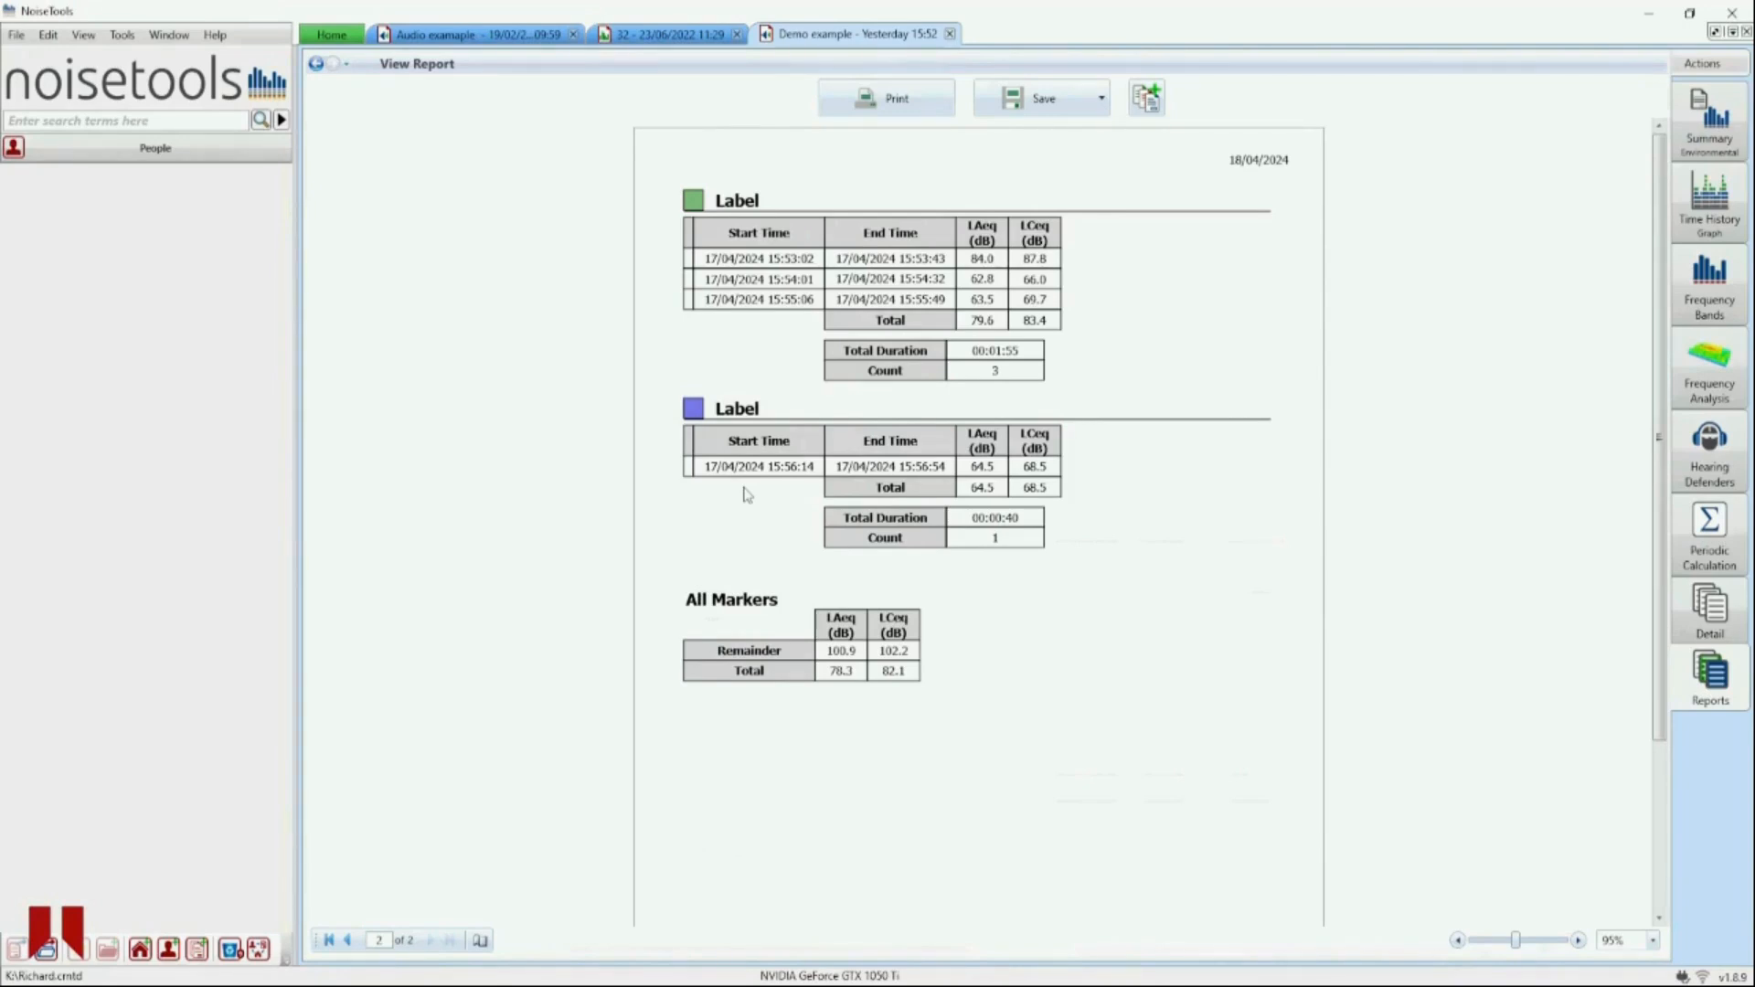
- Return to the time history graph and open the second audio recording's time segment
left_click(1704, 203)
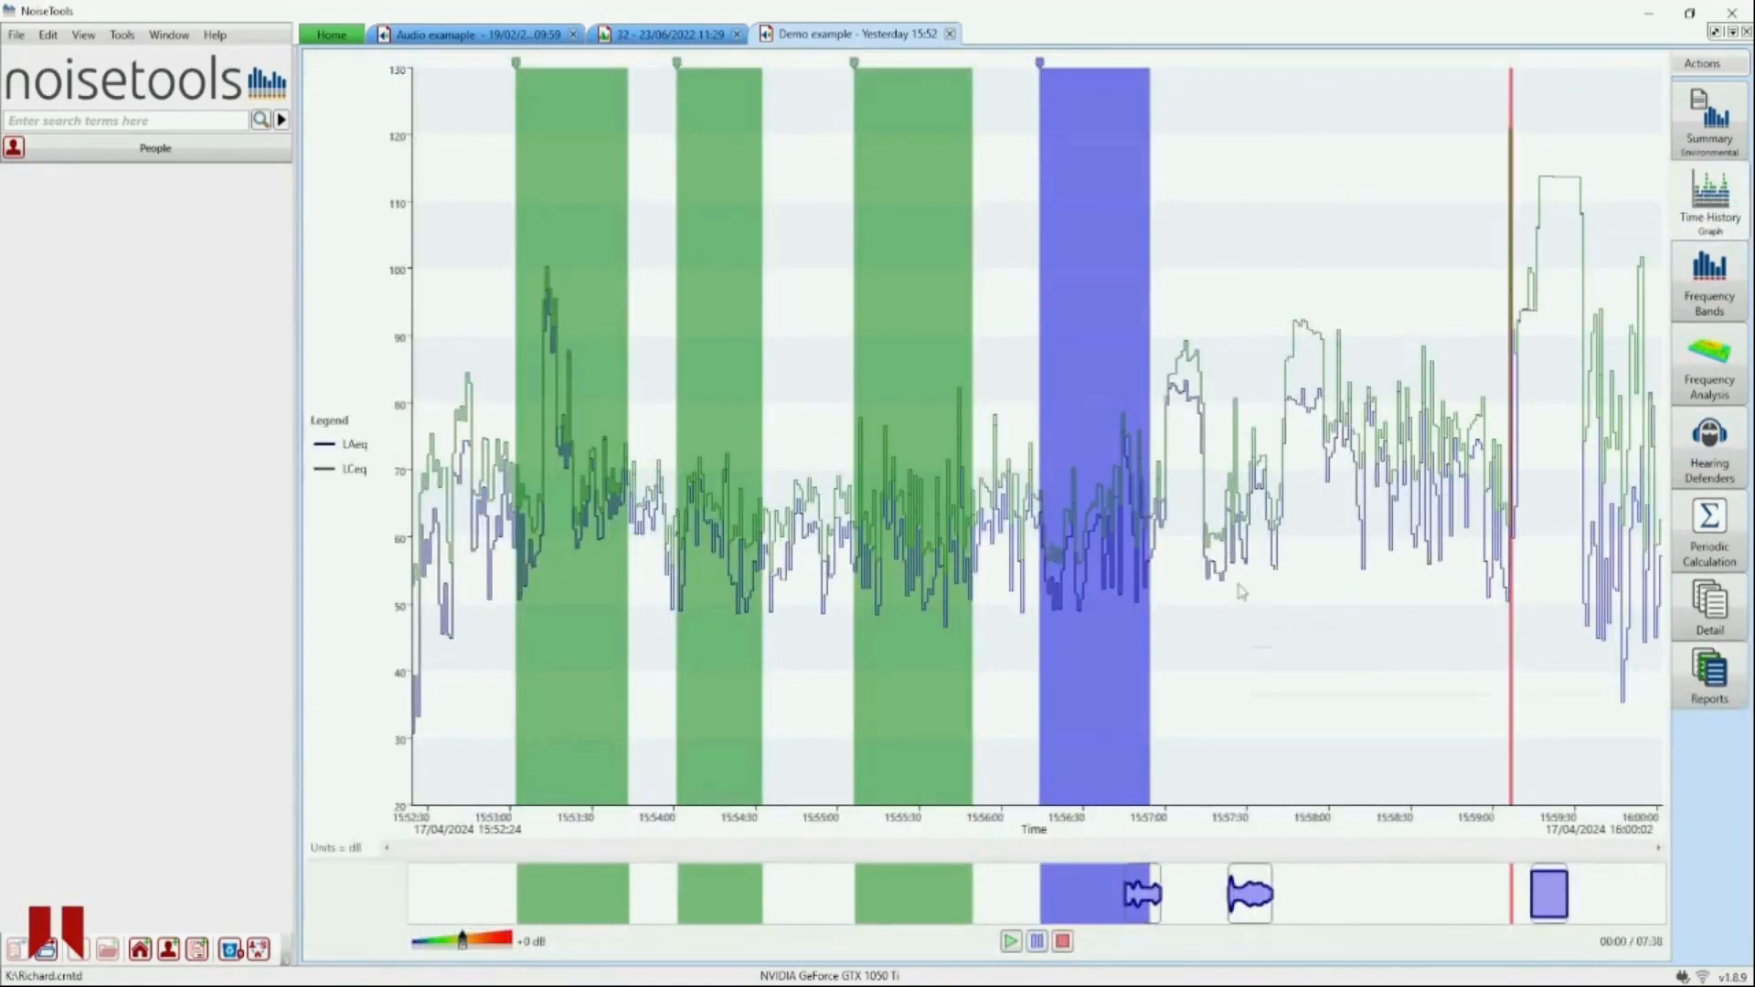
mouse_move(1242, 595)
left_click(1249, 900)
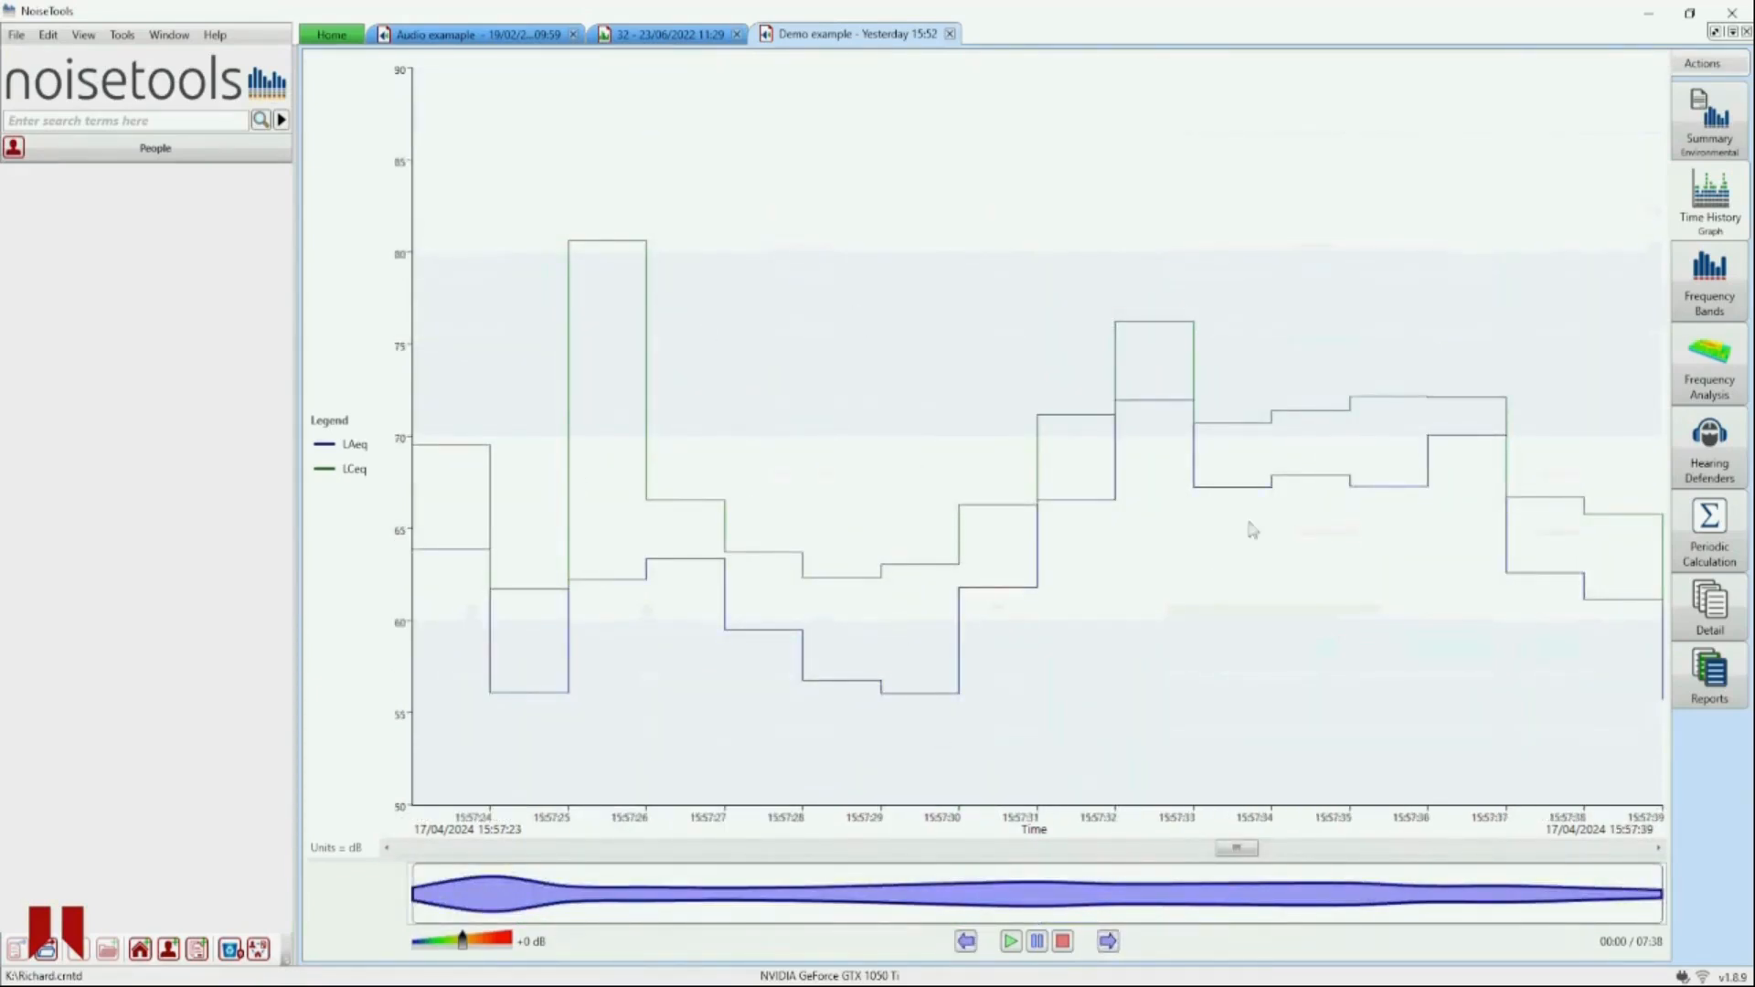
- Play back the second audio recording and jump to different positions within it
mouse_move(1068, 493)
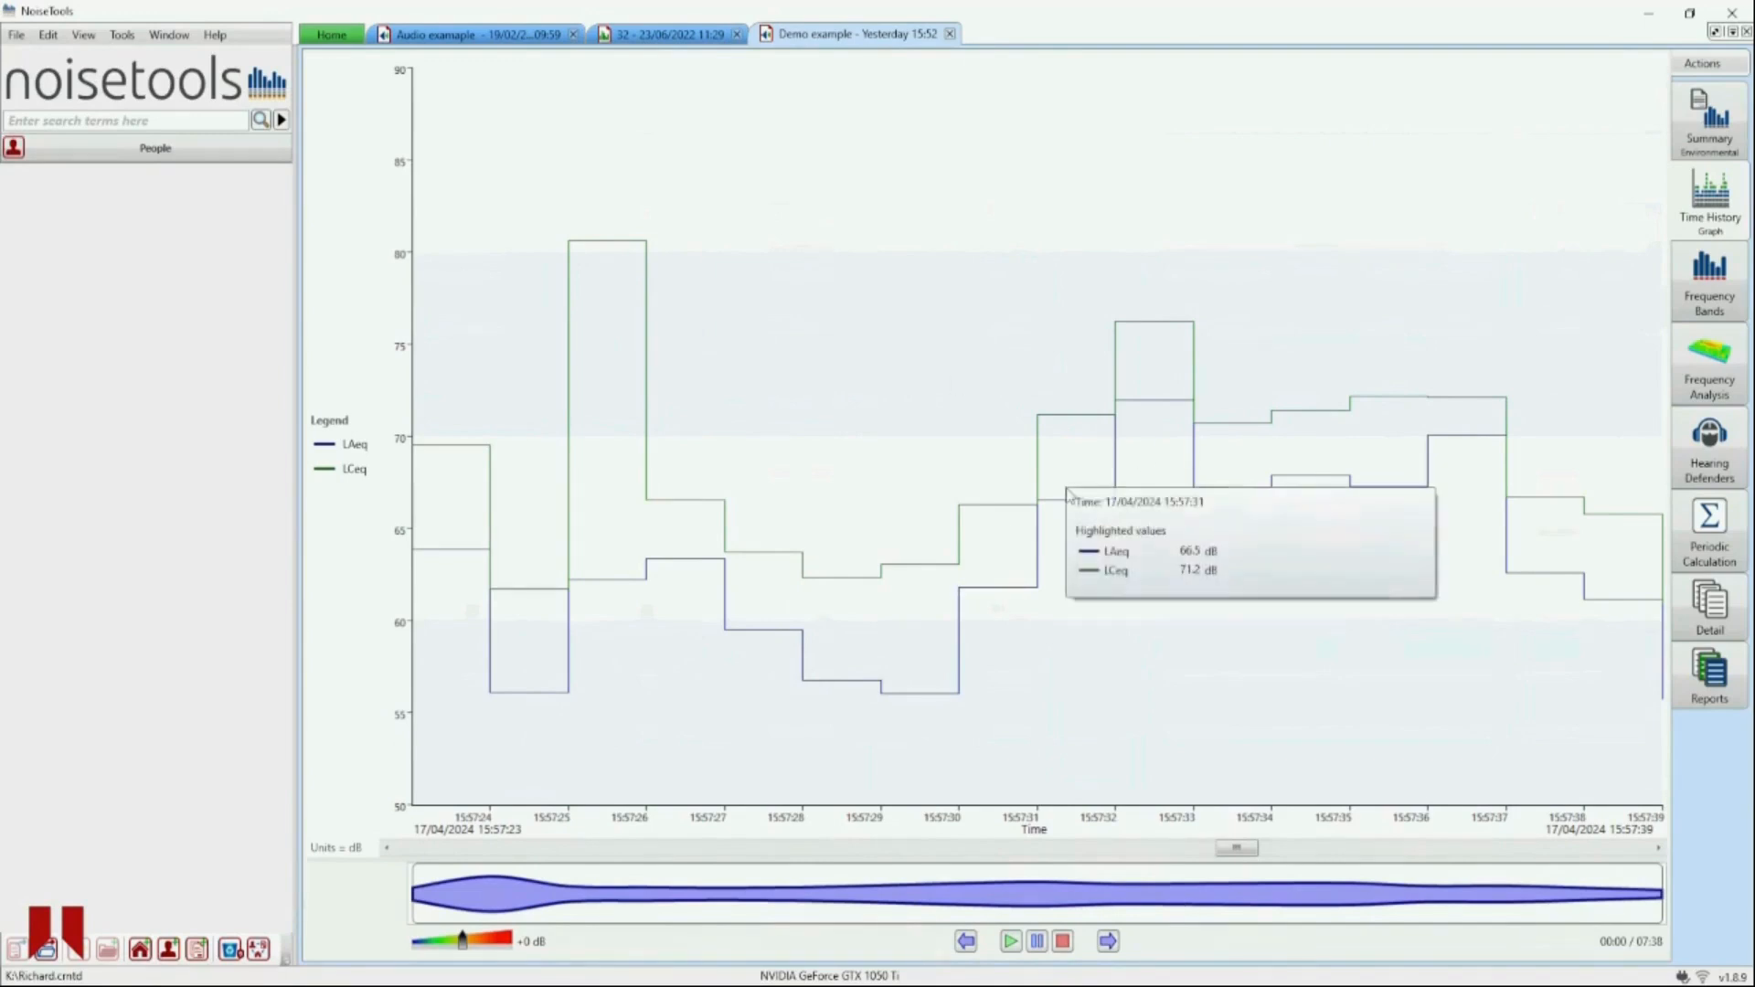
mouse_move(952, 755)
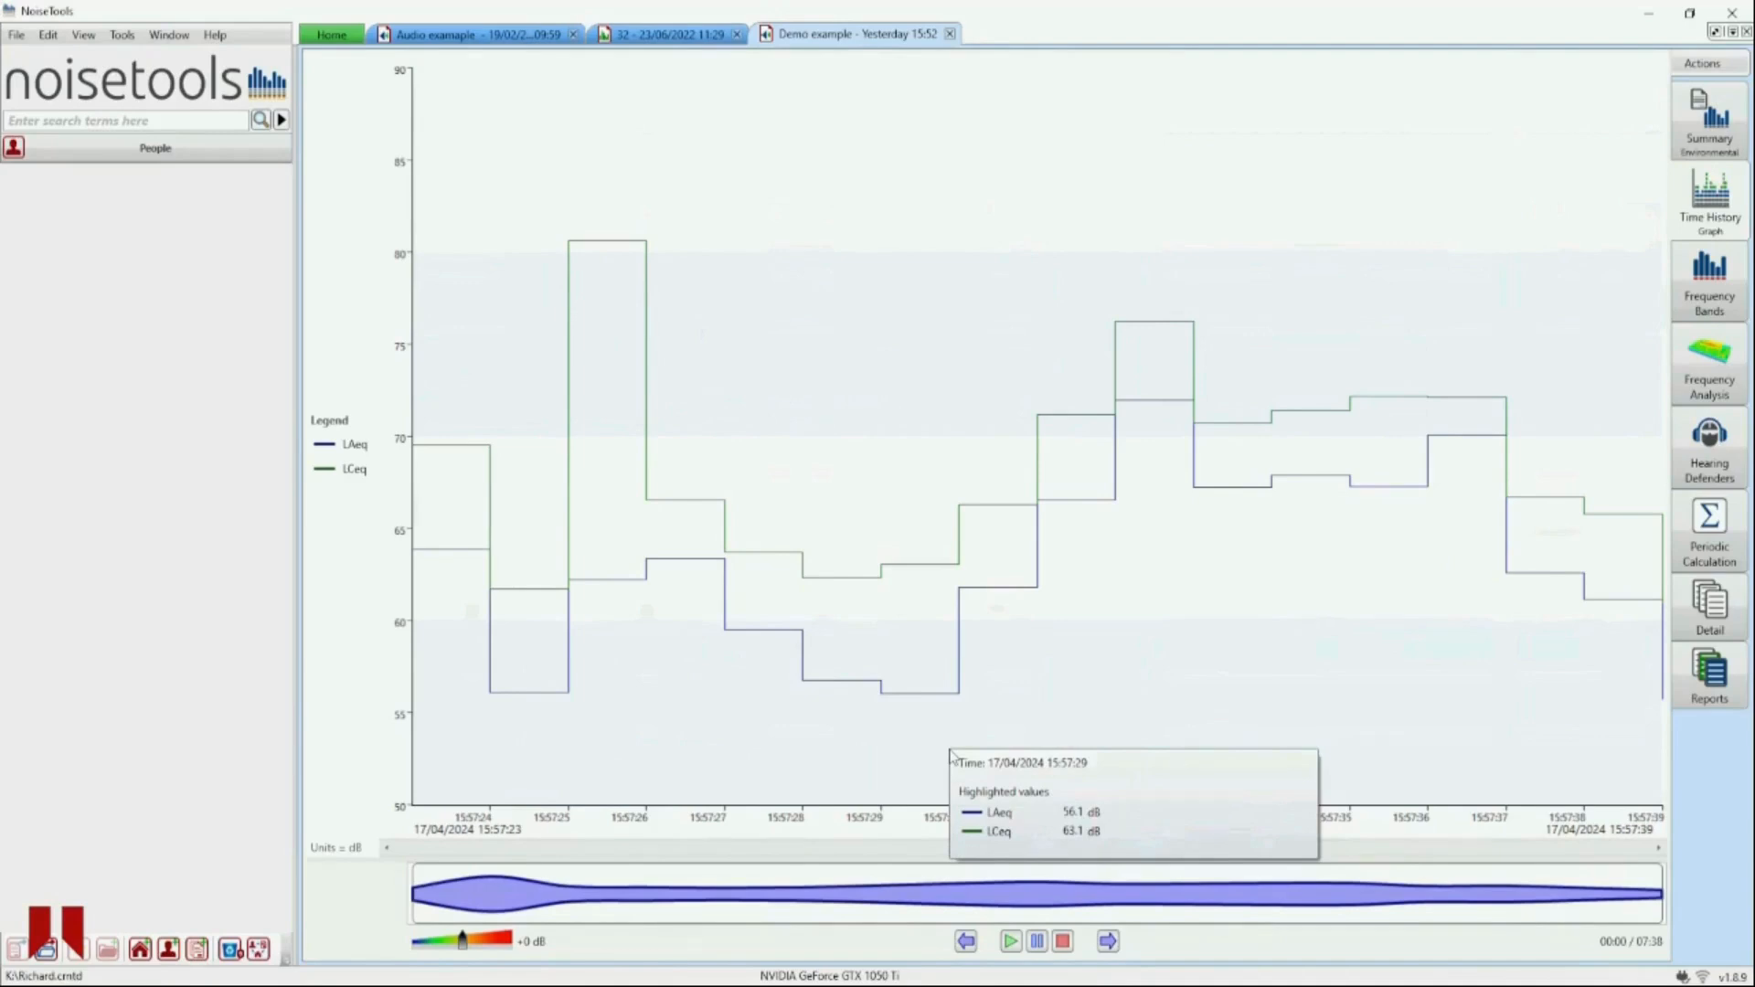
left_click(1010, 942)
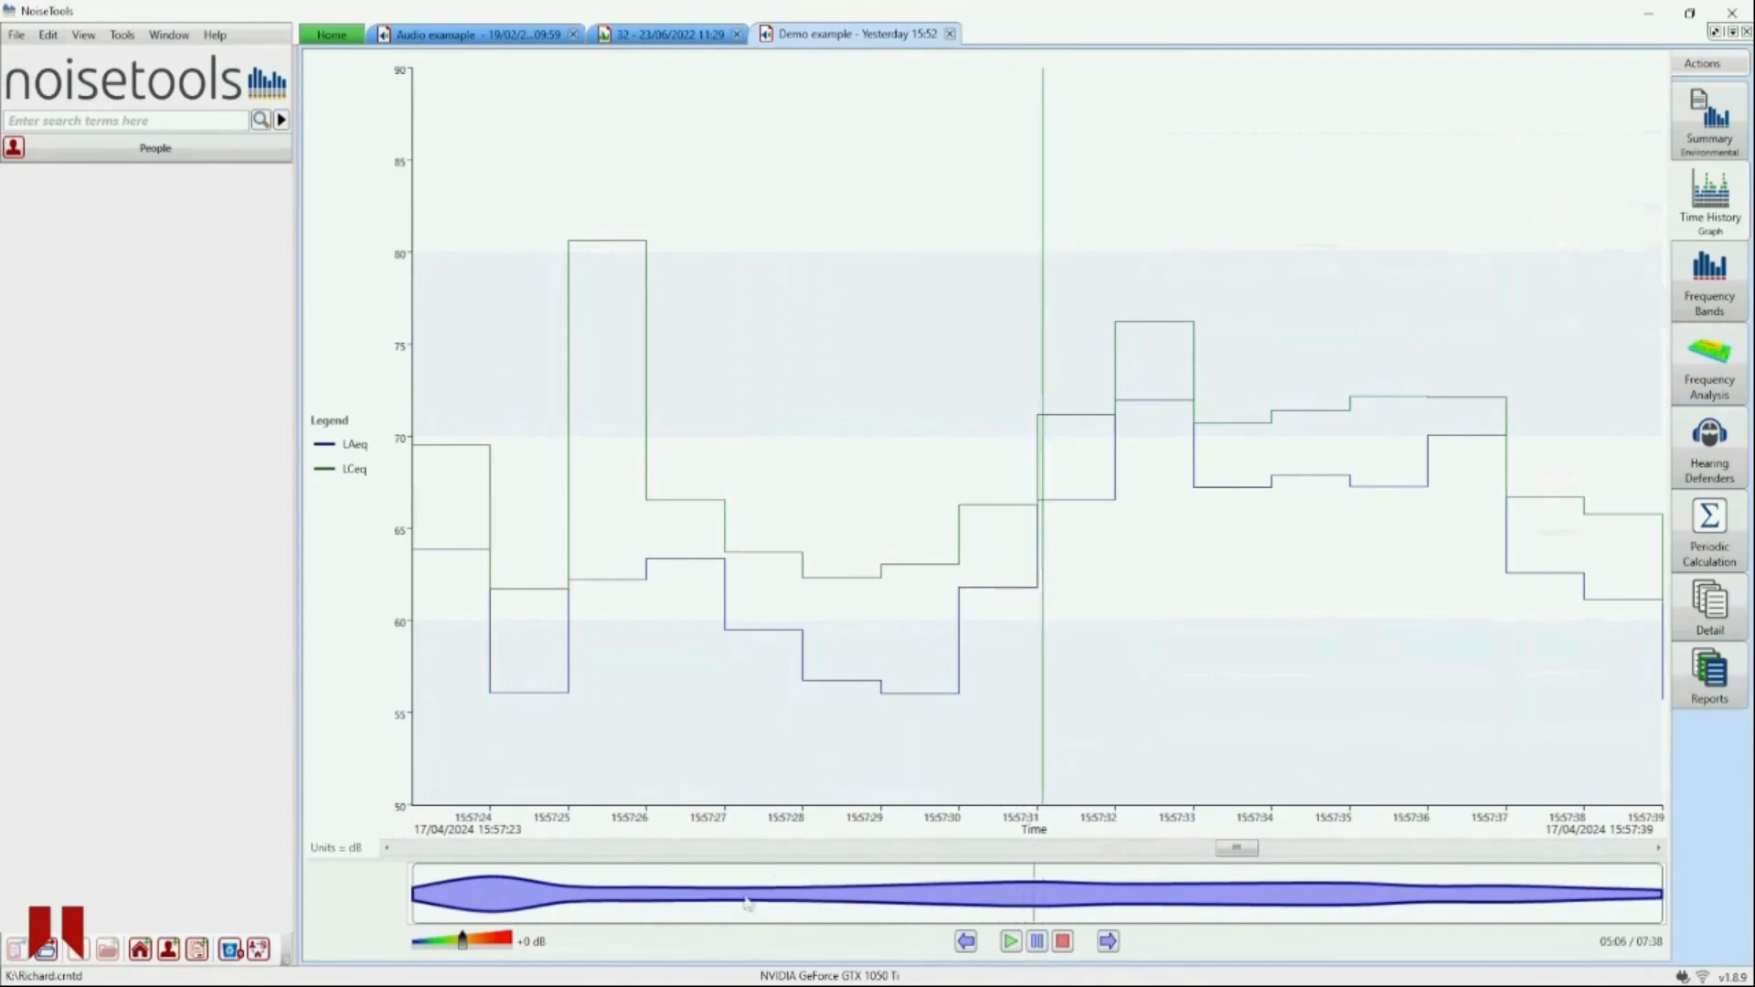
left_click(670, 902)
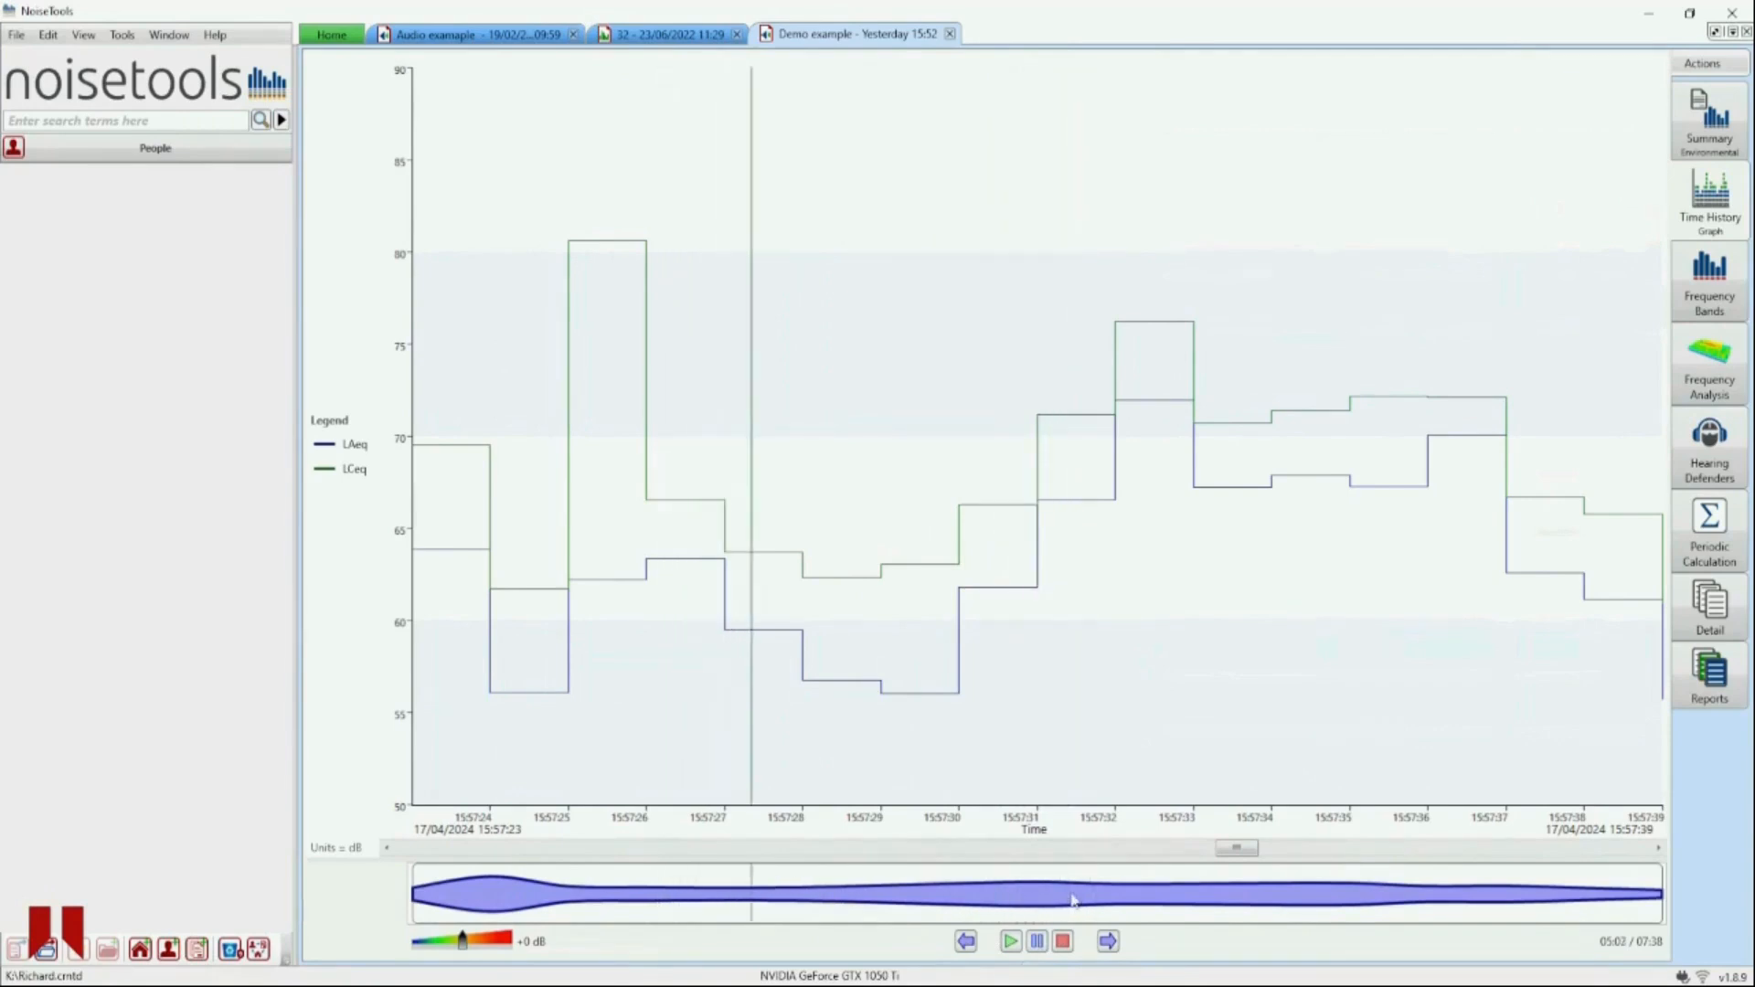
left_click(549, 901)
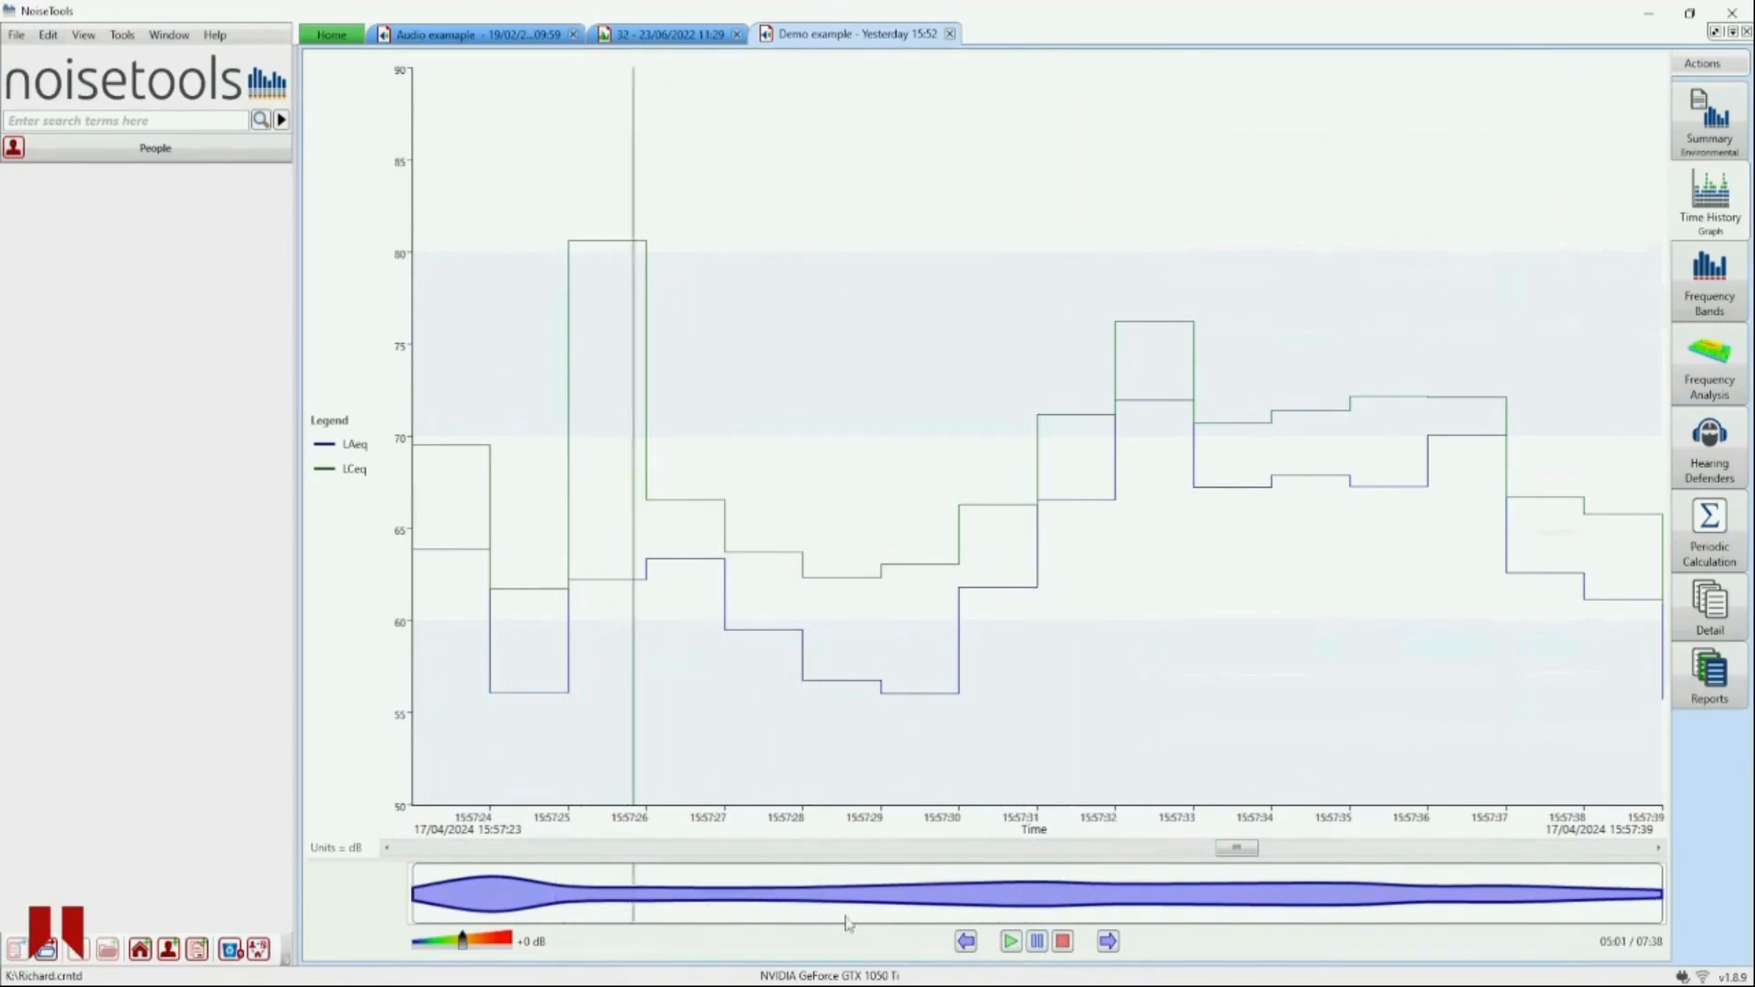
- Jump to the next audio recording and stop its playback
left_click(1106, 945)
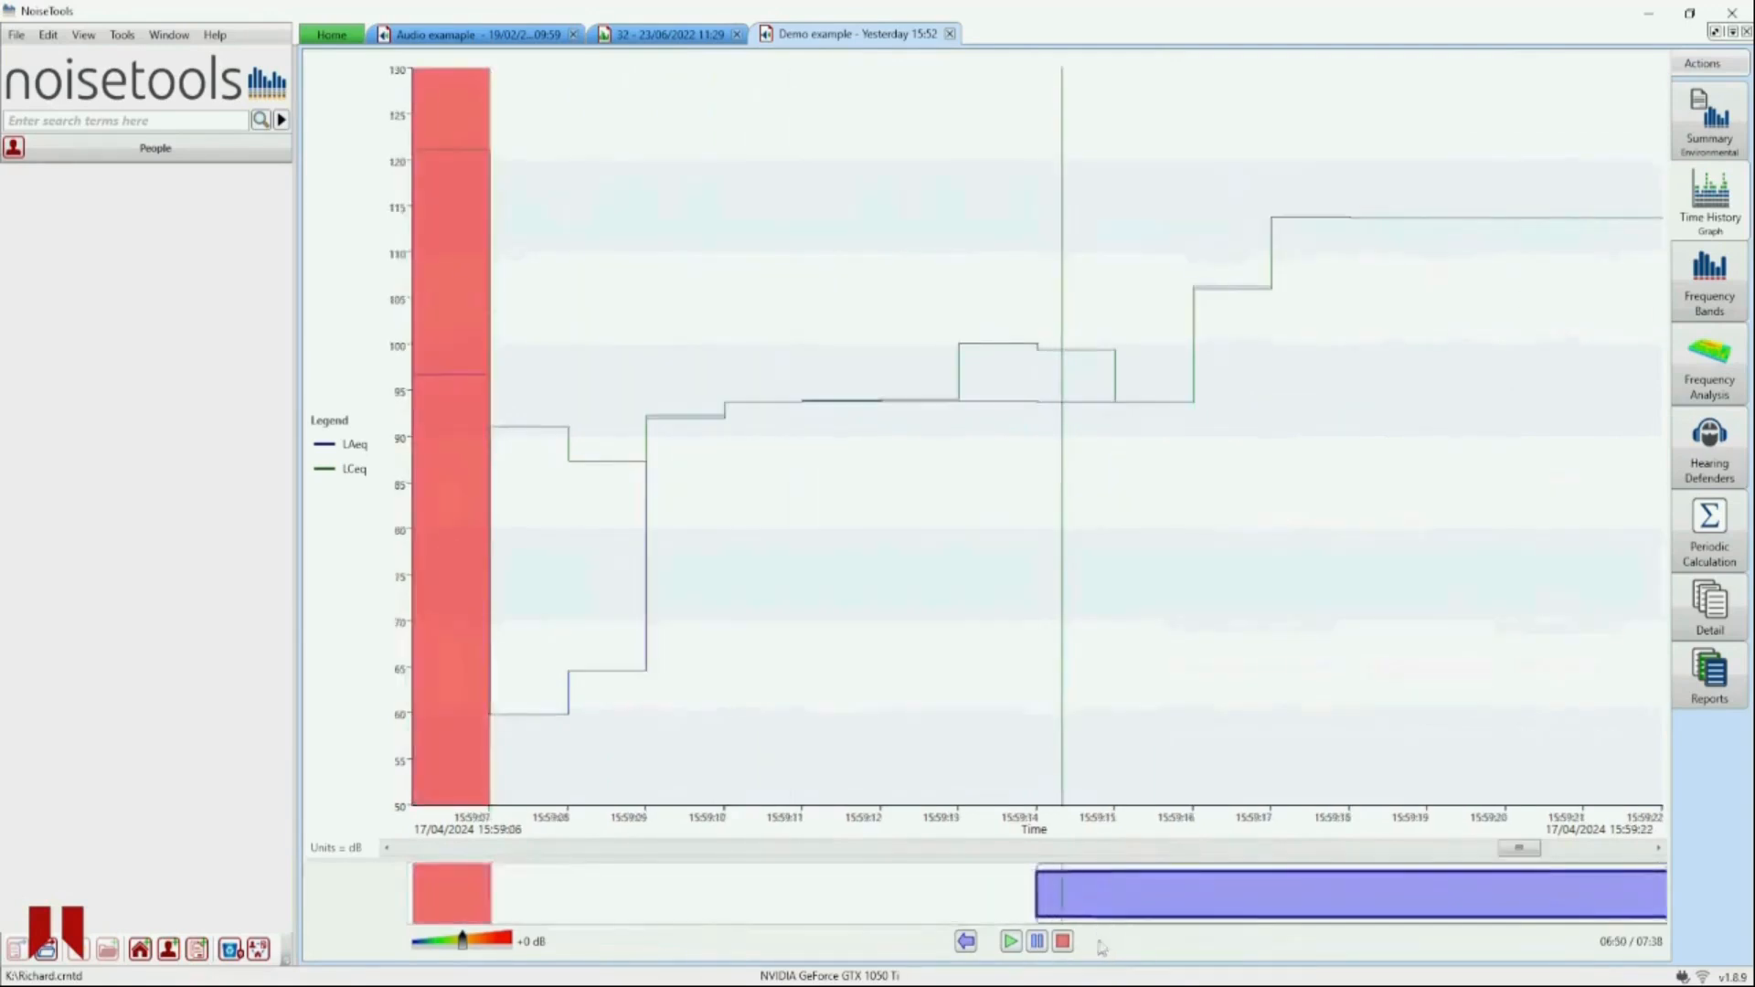
left_click(1045, 943)
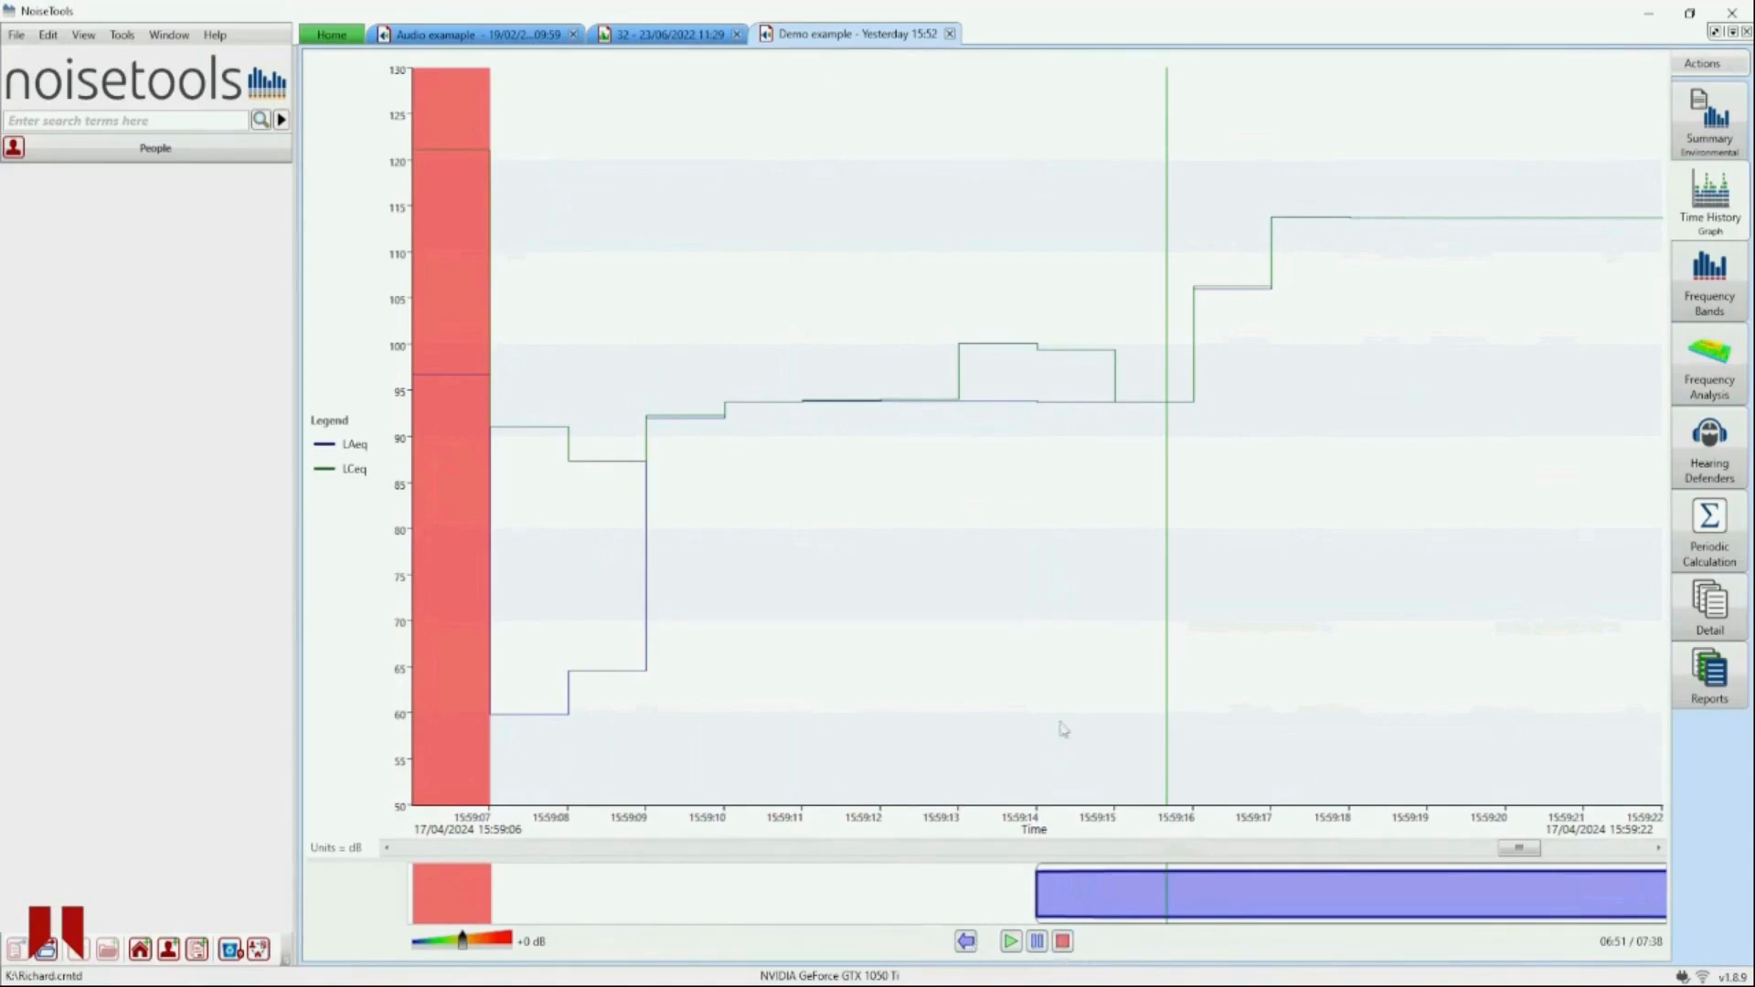
left_click(1063, 941)
- Zoom the time history graph out to show the whole measurement
right_click(1064, 602)
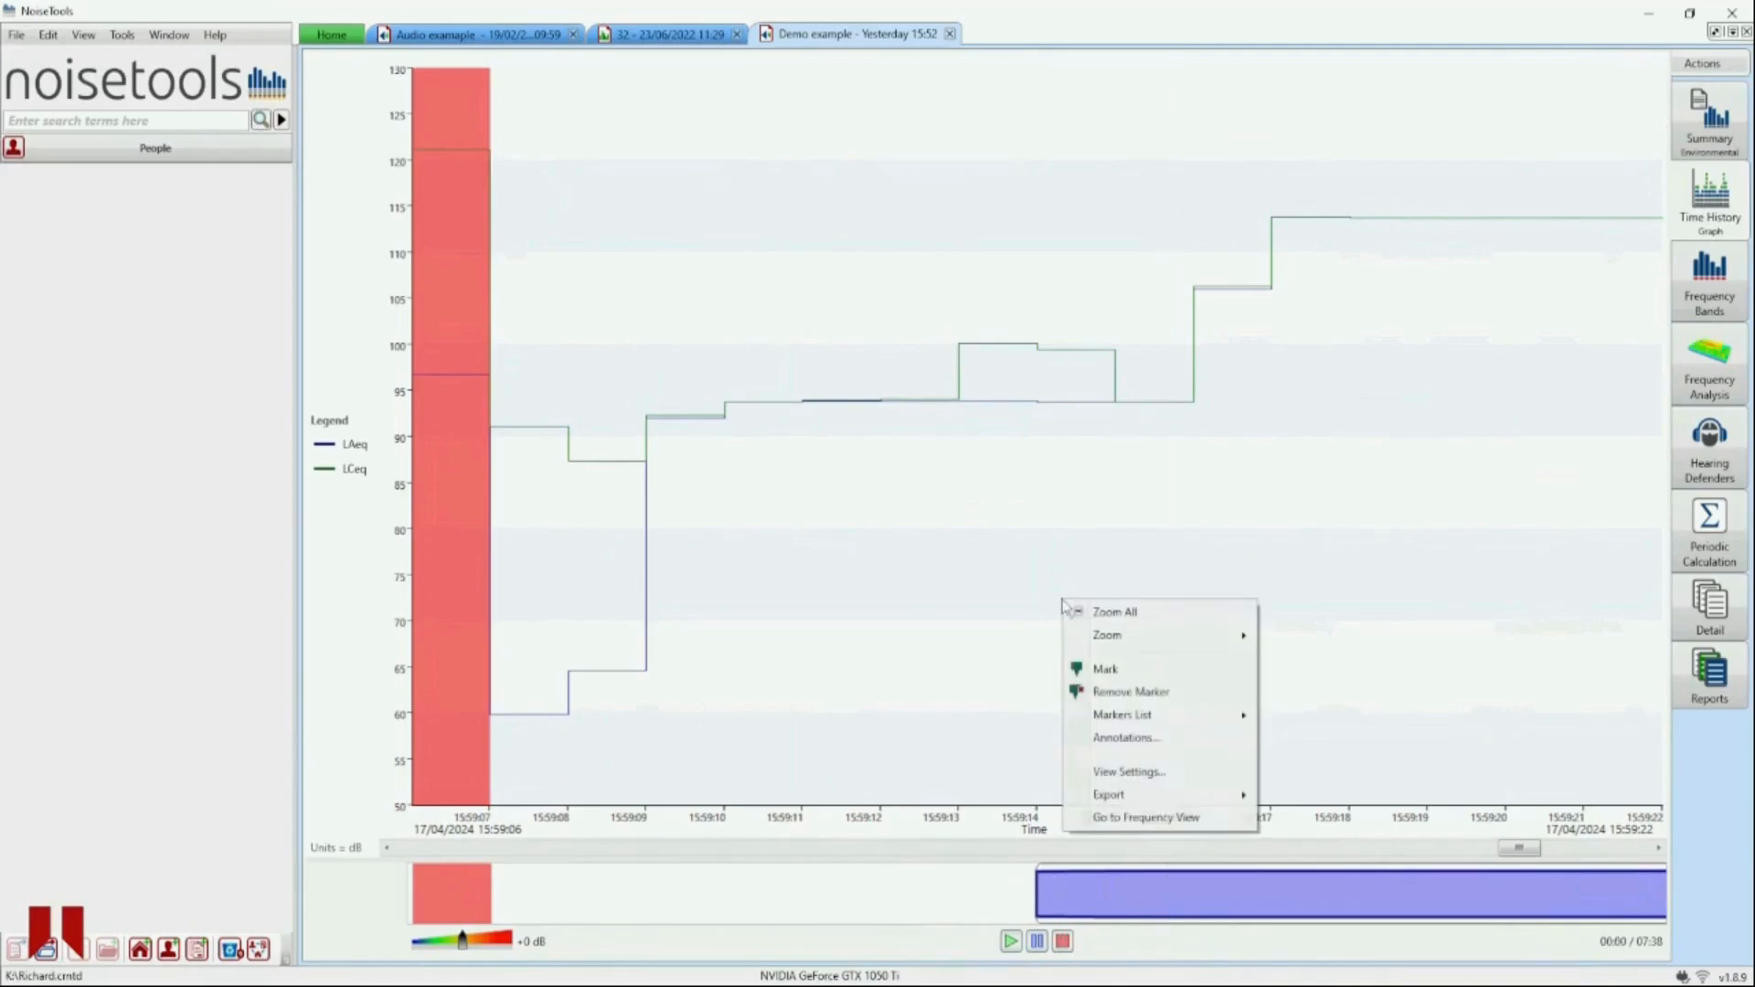
left_click(1081, 614)
mouse_move(1090, 622)
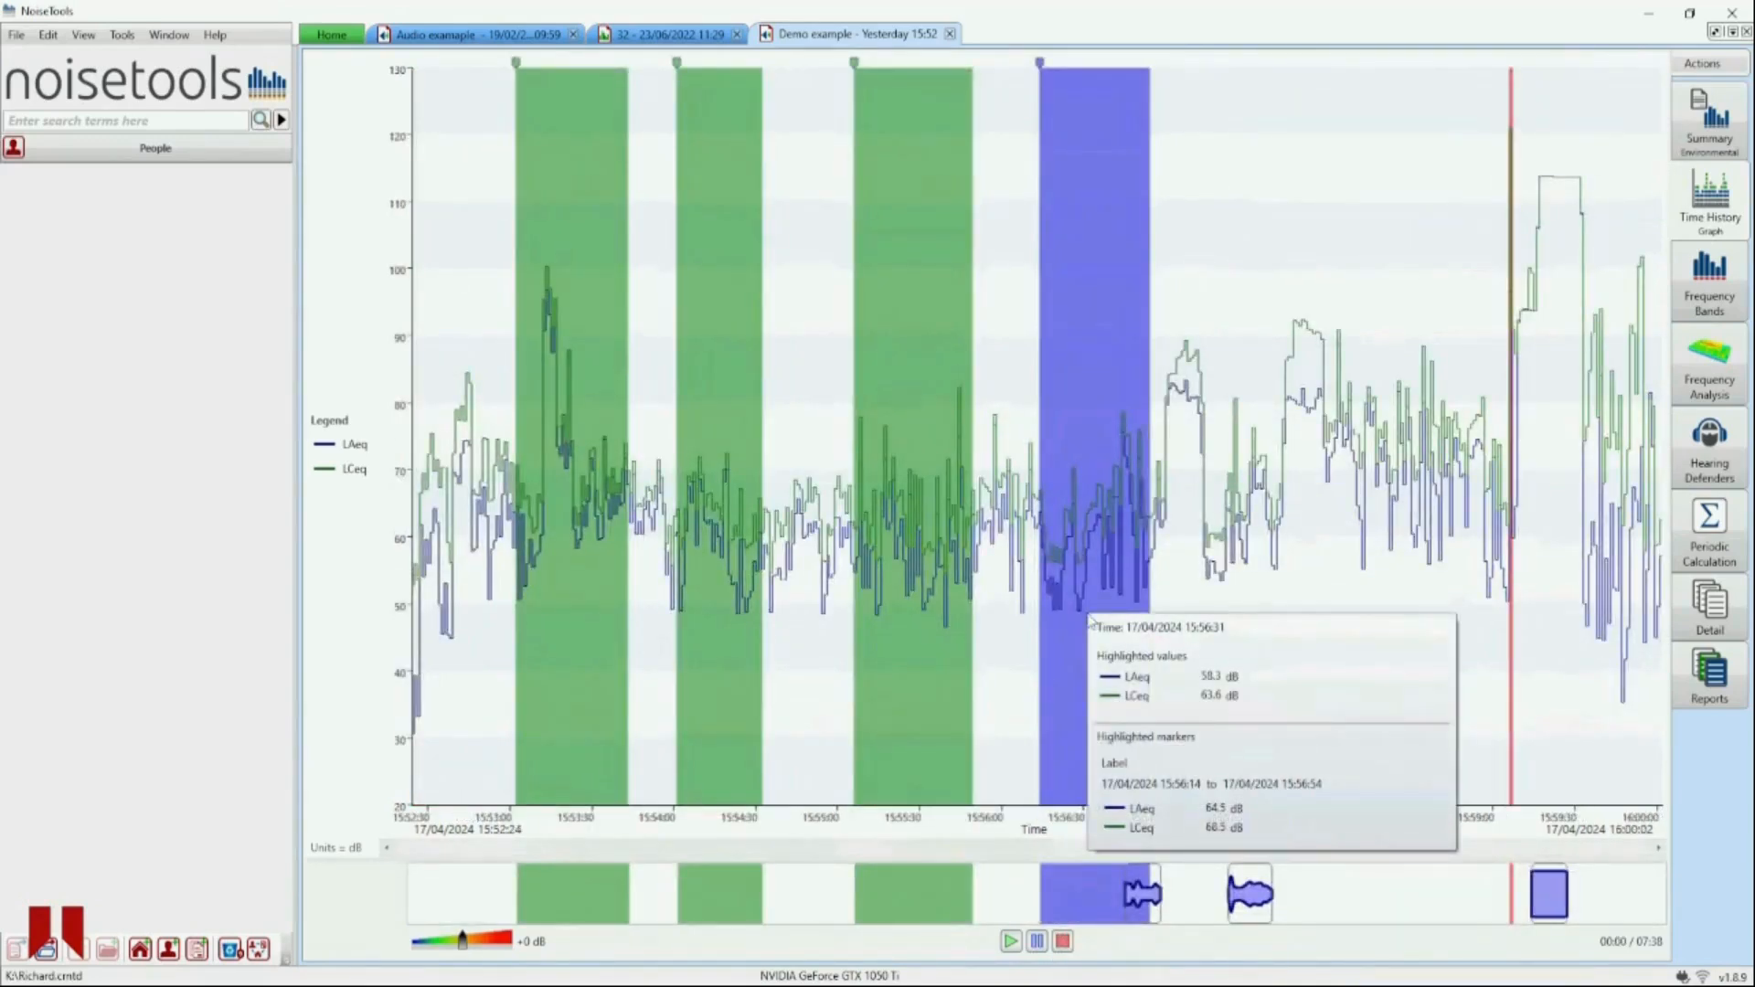
- Display the list of audio recordings attached to the measurement
right_click(1248, 892)
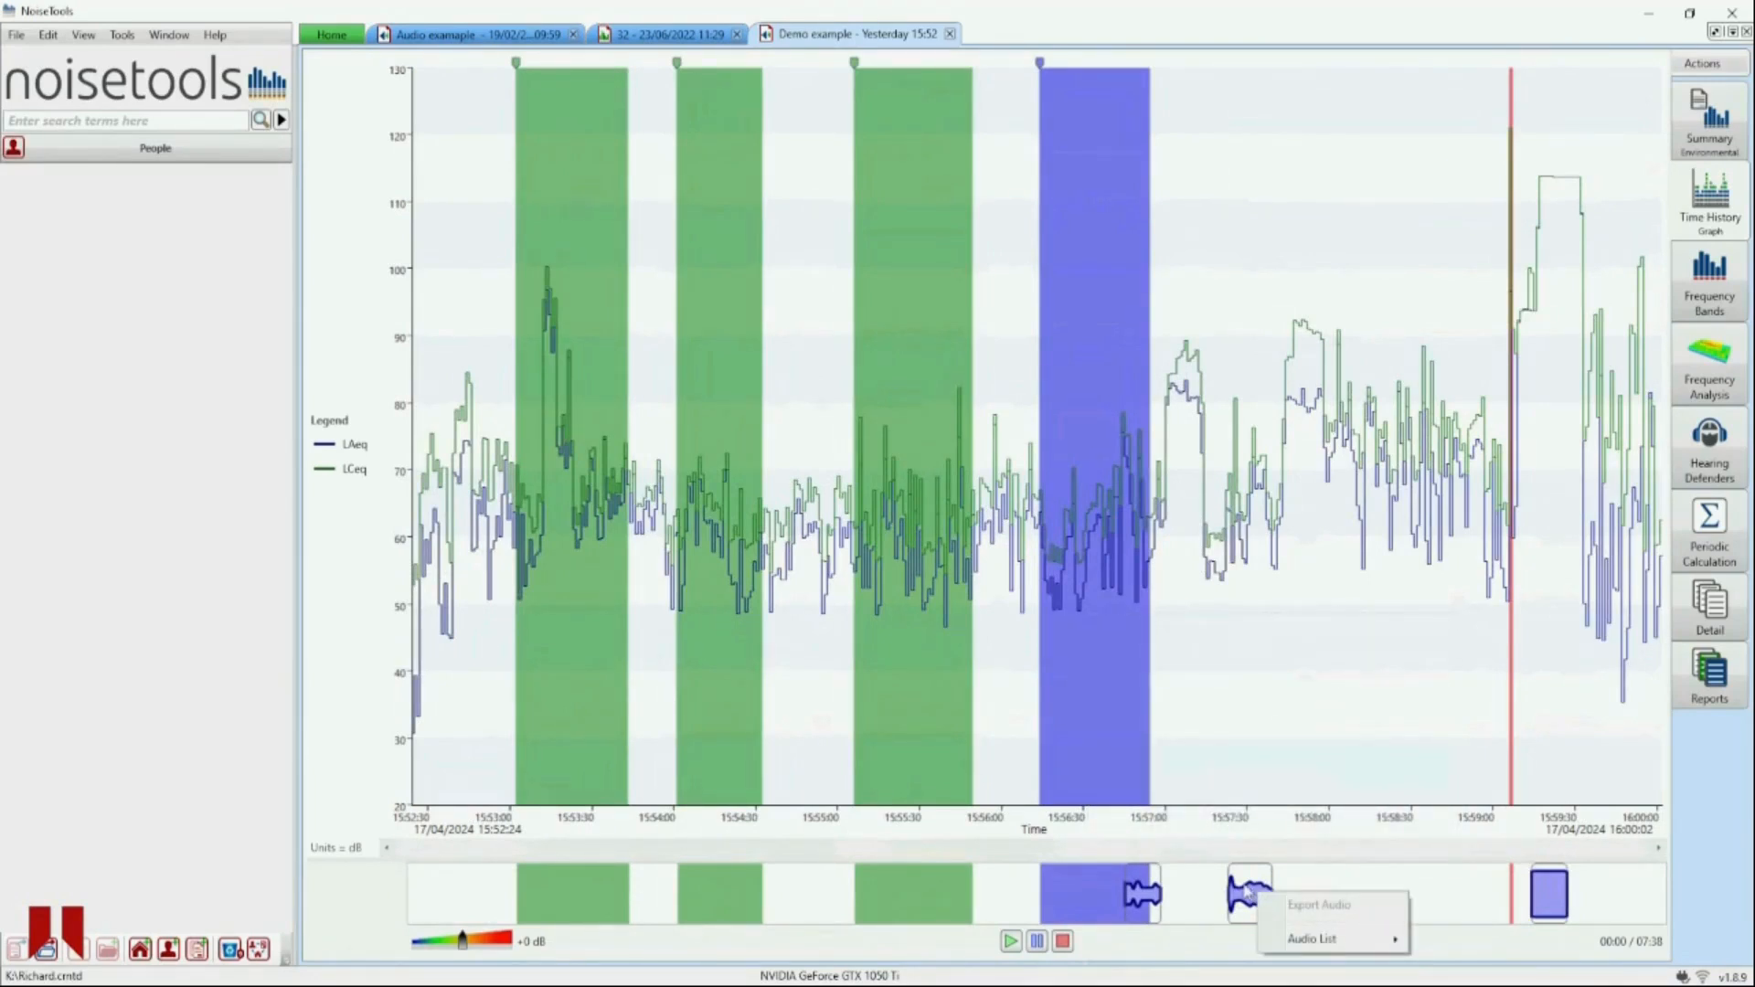
mouse_move(1279, 942)
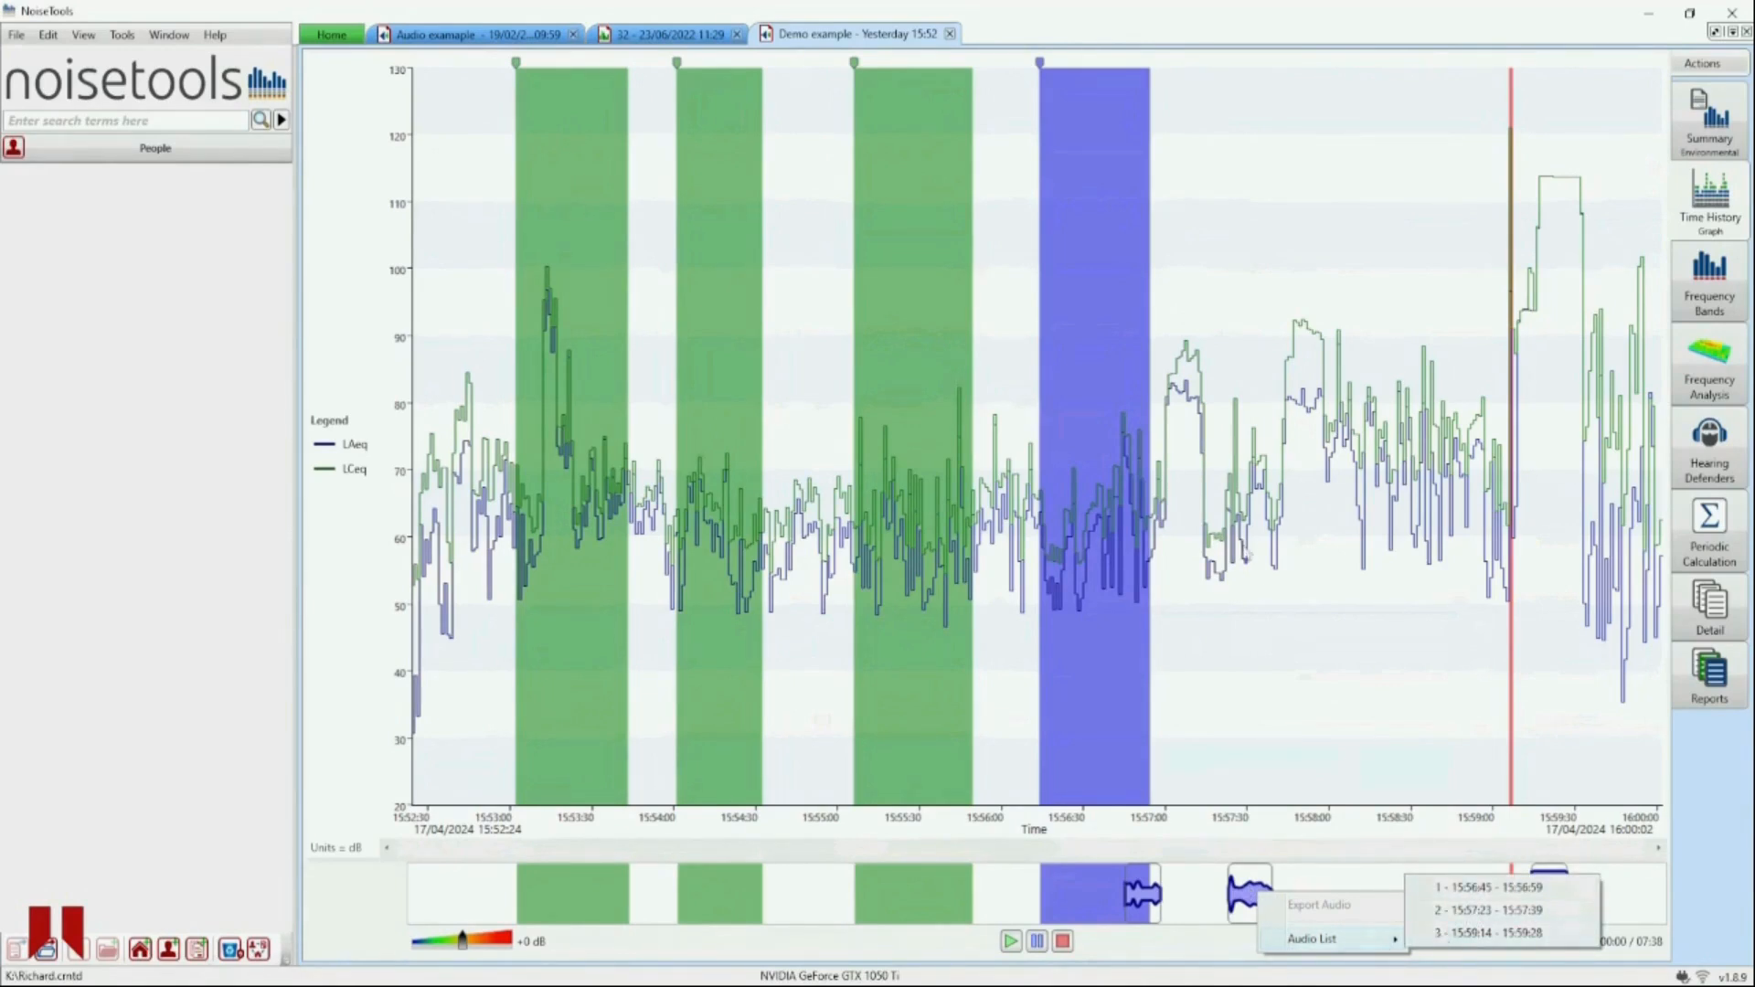
left_click(1242, 553)
- Open the first audio recording's time segment and show its audio export options
left_click(1136, 894)
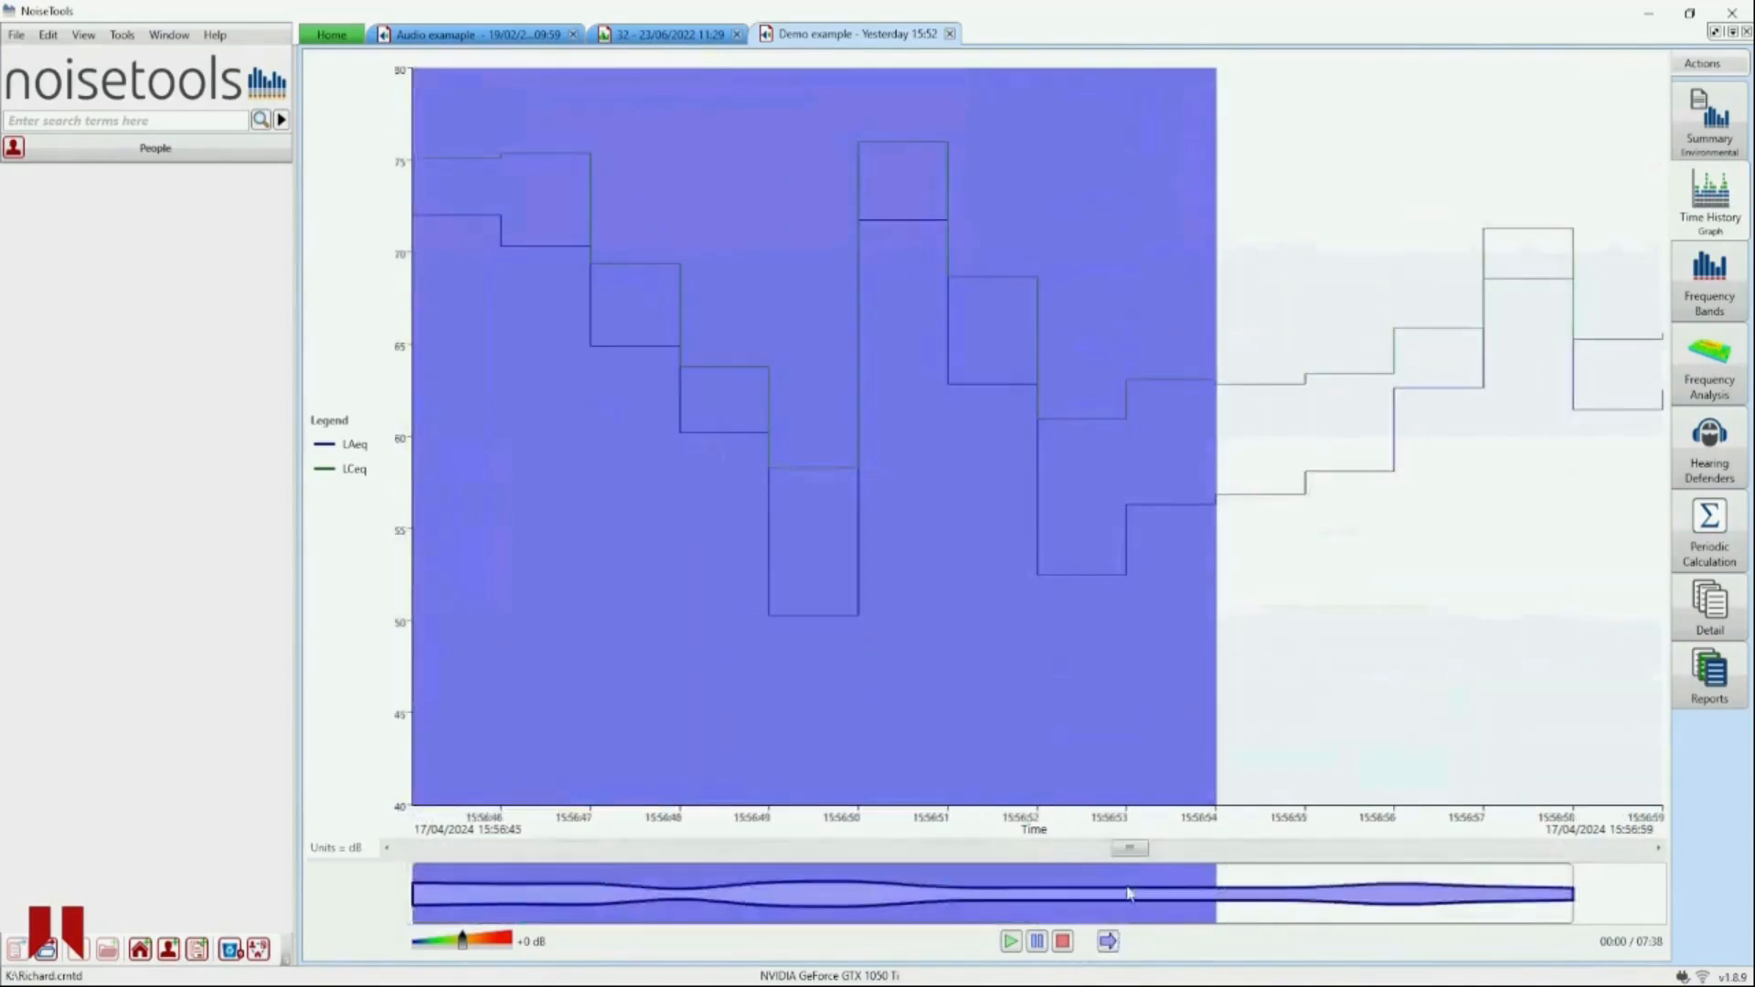
right_click(1039, 896)
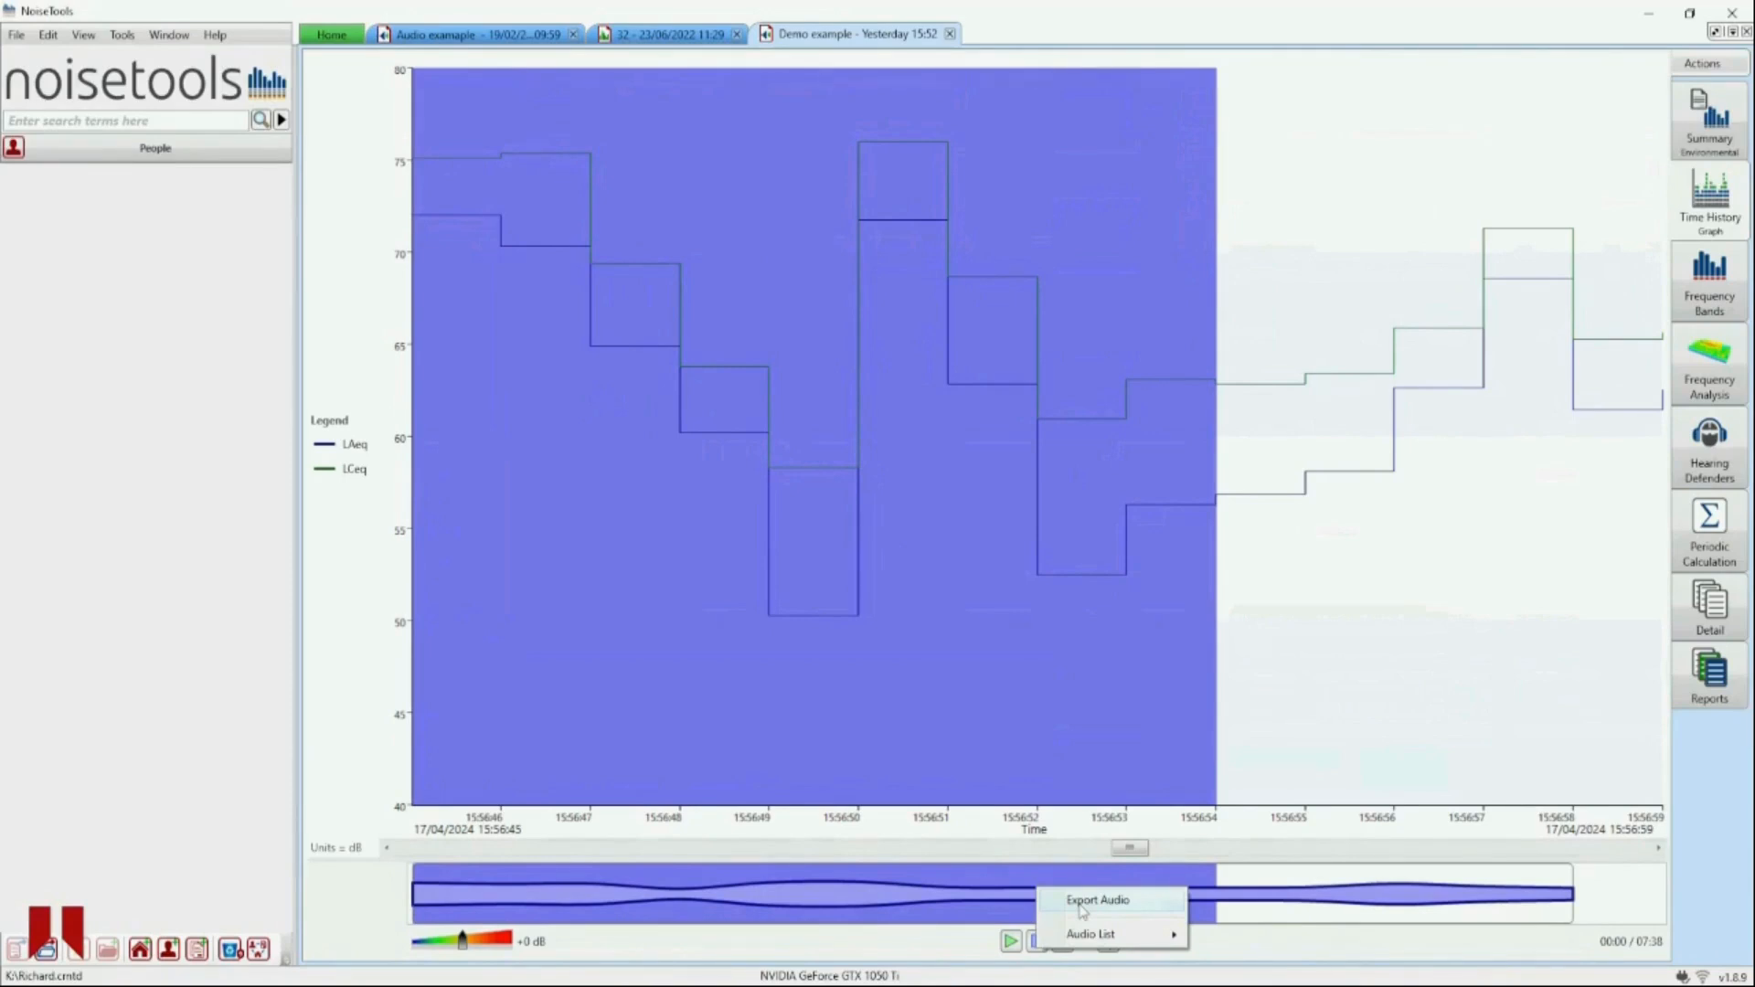
- Zoom the graph back out to the entire measurement
right_click(1011, 540)
left_click(1049, 556)
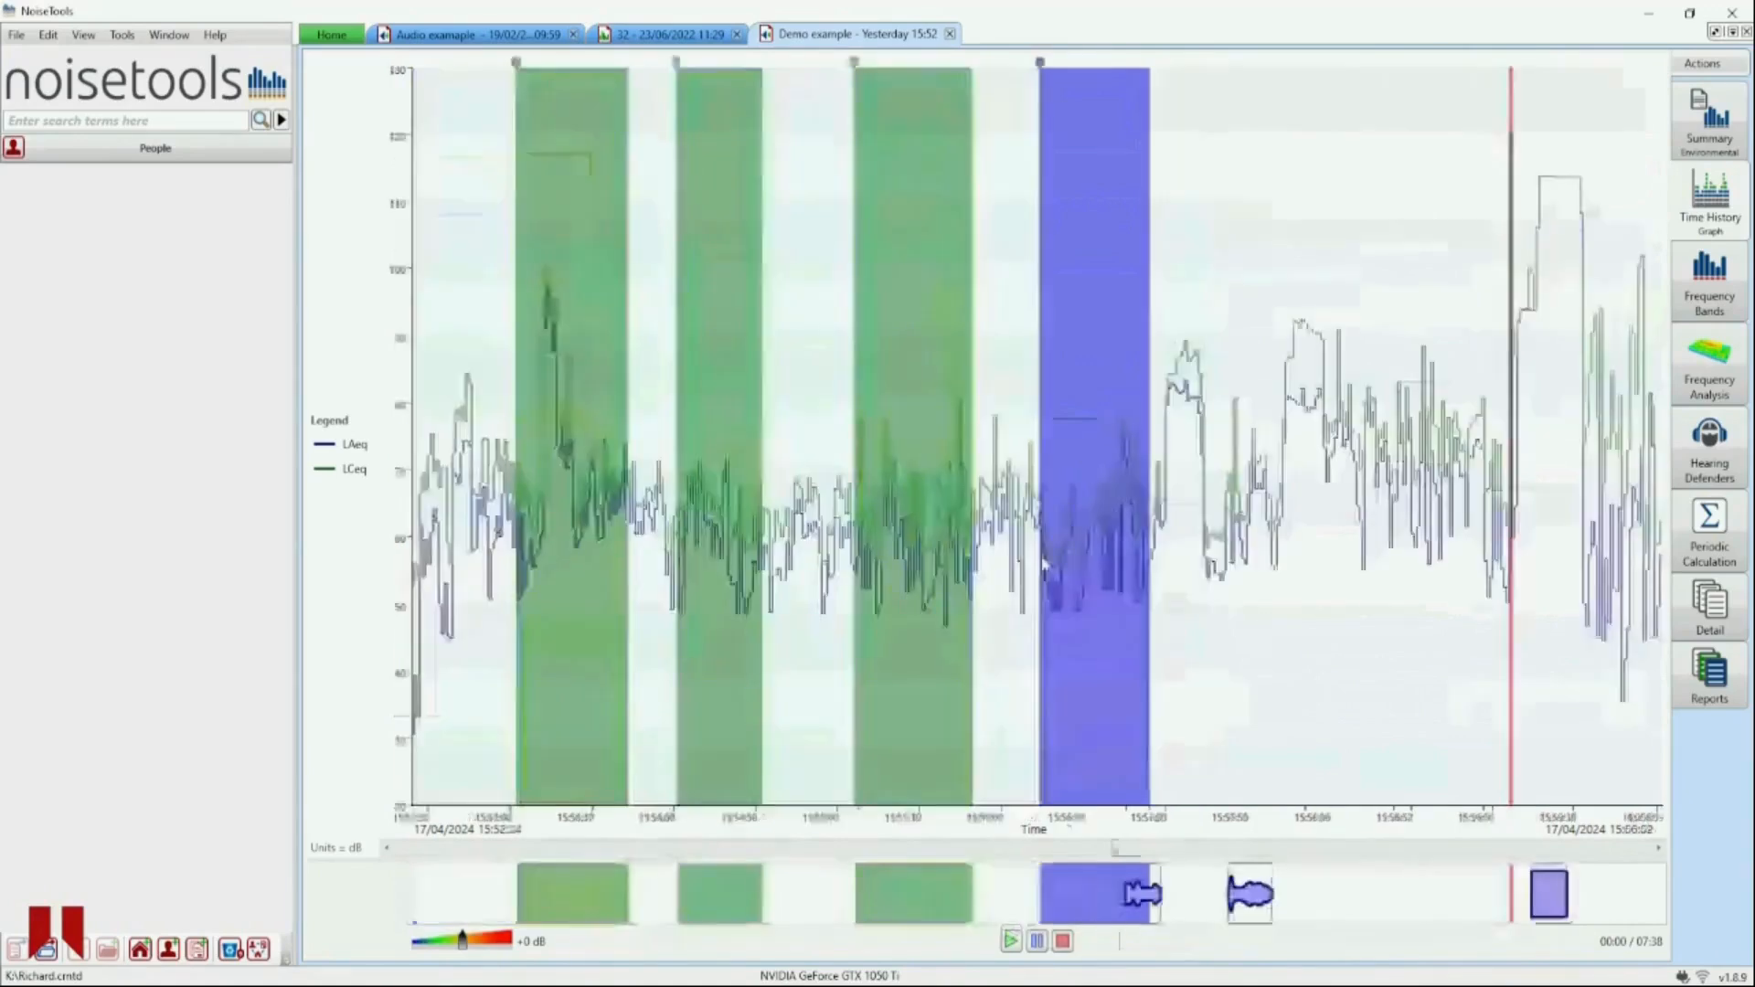